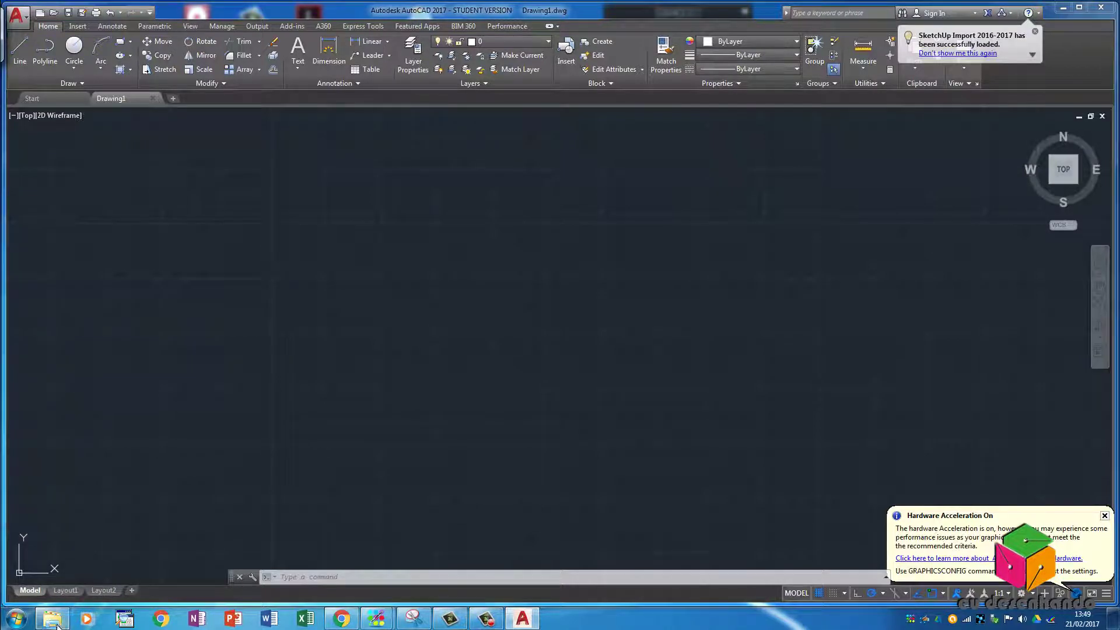
Step: Bring the APOSTILAS course-handout folder to the front from the taskbar
{"action": "left_click", "coordinate": [345, 513]}
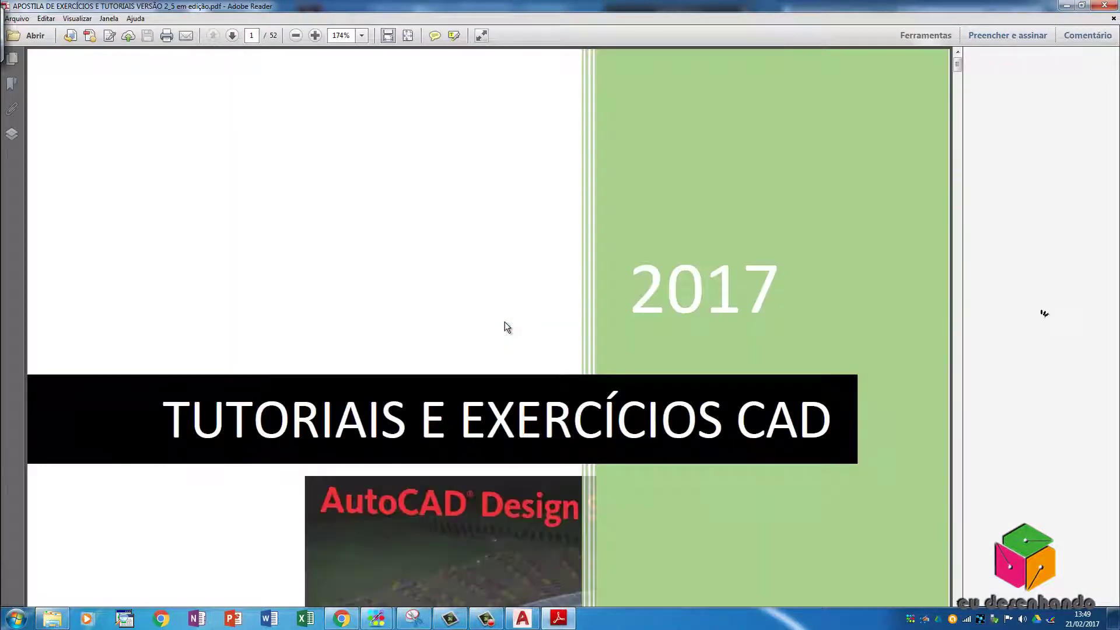
Step: Scroll the handout to page 4's Exercícios Propostos drawings, then bring up the Start menu
{"action": "scroll", "coordinate": [506, 326], "scroll_direction": "down", "scroll_amount": 3}
{"action": "scroll", "coordinate": [506, 326], "scroll_direction": "down", "scroll_amount": 4}
{"action": "scroll", "coordinate": [489, 350], "scroll_direction": "down", "scroll_amount": 4}
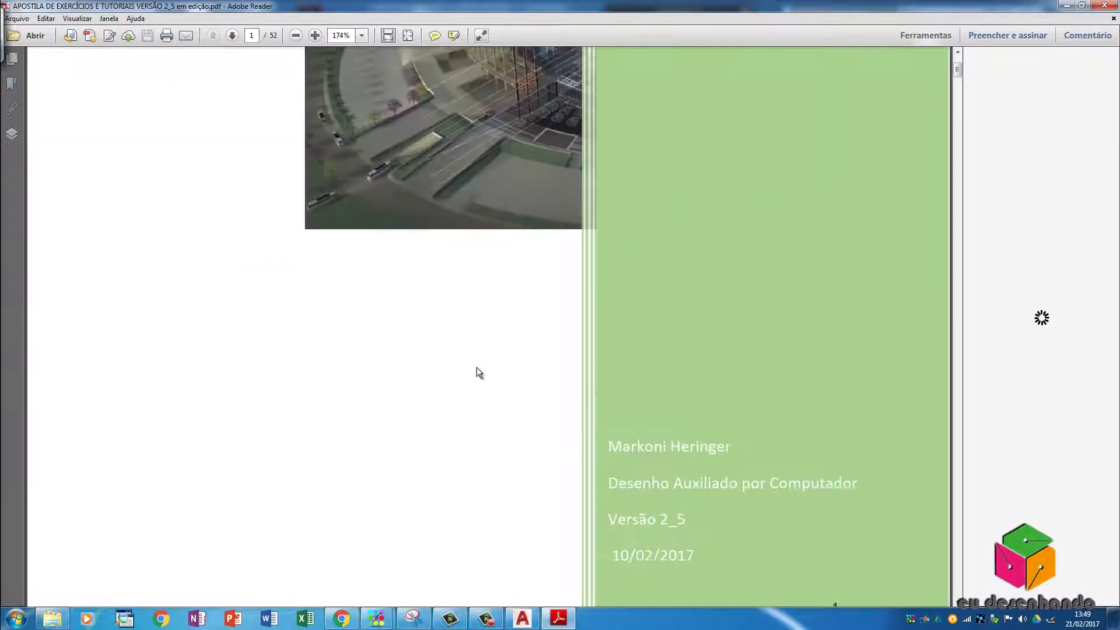
{"action": "scroll", "coordinate": [495, 350], "scroll_direction": "down", "scroll_amount": 3}
{"action": "scroll", "coordinate": [510, 328], "scroll_direction": "down", "scroll_amount": 5}
{"action": "scroll", "coordinate": [509, 338], "scroll_direction": "down", "scroll_amount": 4}
{"action": "scroll", "coordinate": [509, 347], "scroll_direction": "down", "scroll_amount": 3}
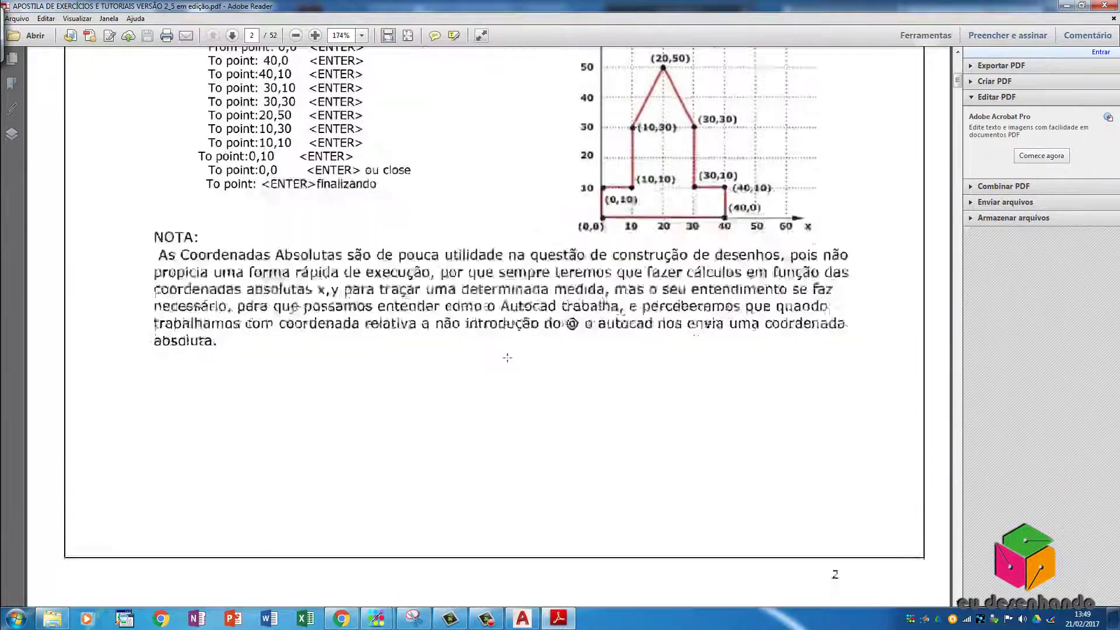
{"action": "scroll", "coordinate": [508, 358], "scroll_direction": "down", "scroll_amount": 4}
{"action": "scroll", "coordinate": [508, 358], "scroll_direction": "down", "scroll_amount": 5}
{"action": "scroll", "coordinate": [508, 357], "scroll_direction": "up", "scroll_amount": 2}
{"action": "scroll", "coordinate": [508, 356], "scroll_direction": "down", "scroll_amount": 3}
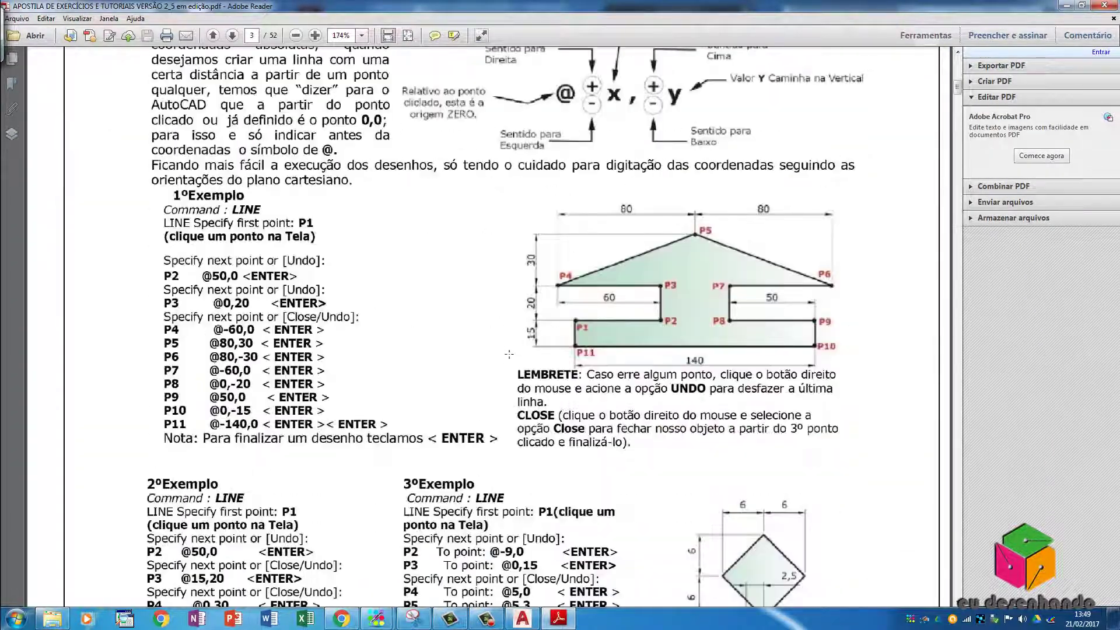
{"action": "scroll", "coordinate": [508, 356], "scroll_direction": "down", "scroll_amount": 2}
{"action": "scroll", "coordinate": [508, 354], "scroll_direction": "down", "scroll_amount": 3}
{"action": "scroll", "coordinate": [510, 338], "scroll_direction": "up", "scroll_amount": 2}
{"action": "scroll", "coordinate": [513, 314], "scroll_direction": "down", "scroll_amount": 6}
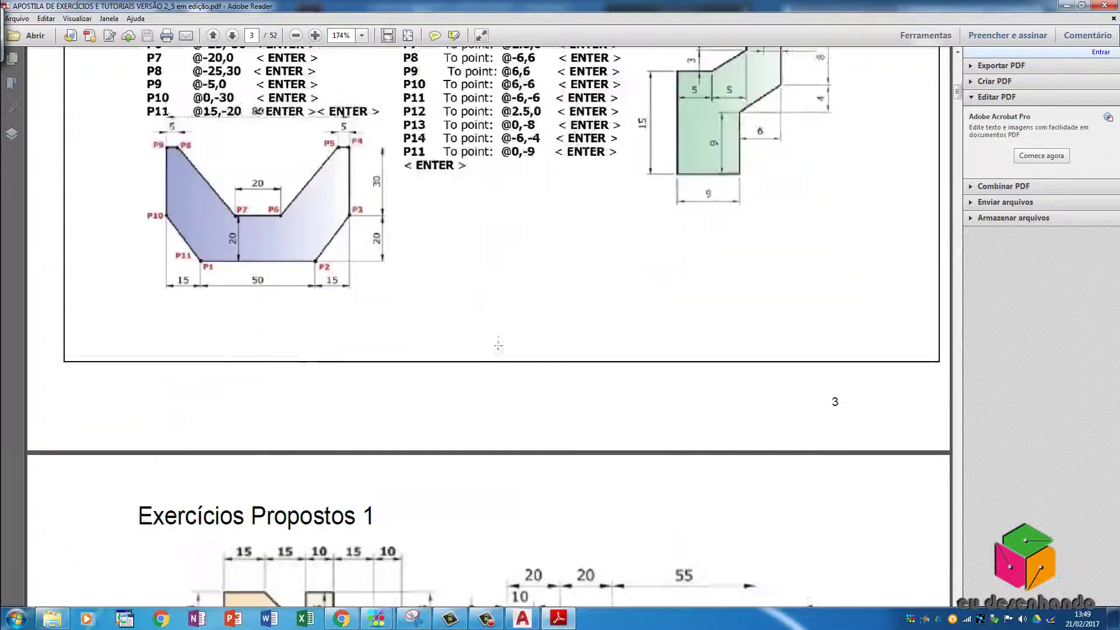
{"action": "scroll", "coordinate": [520, 274], "scroll_direction": "down", "scroll_amount": 6}
{"action": "scroll", "coordinate": [520, 274], "scroll_direction": "down", "scroll_amount": 6}
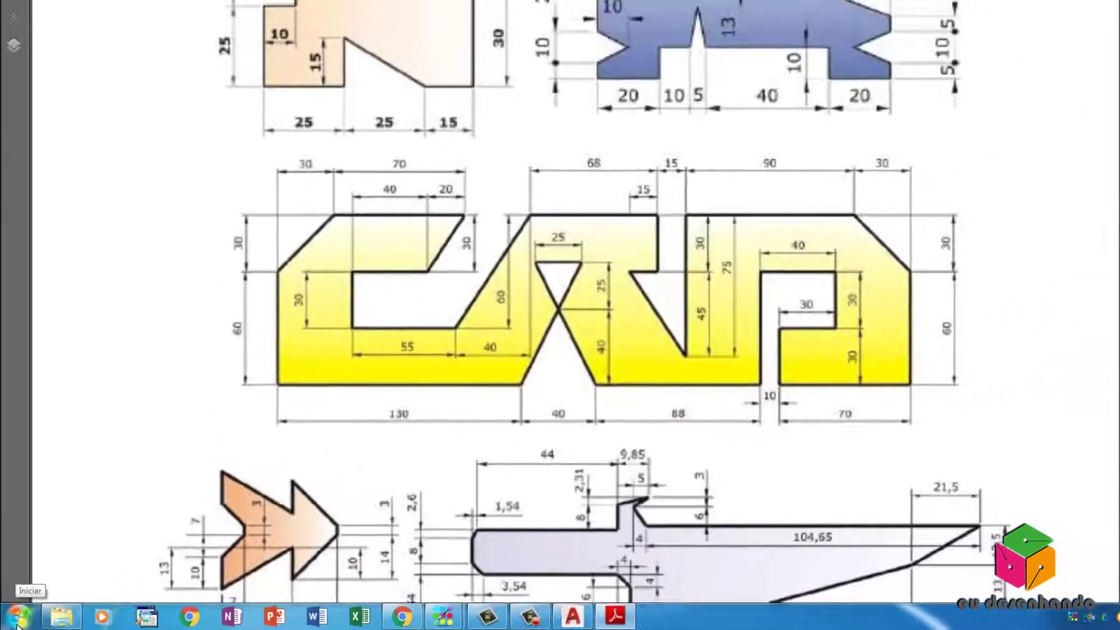
{"action": "left_click", "coordinate": [16, 619]}
Step: Launch Ferramenta de Captura and snip the region around the yellow CAD drawing
{"action": "type", "text": "cap"}
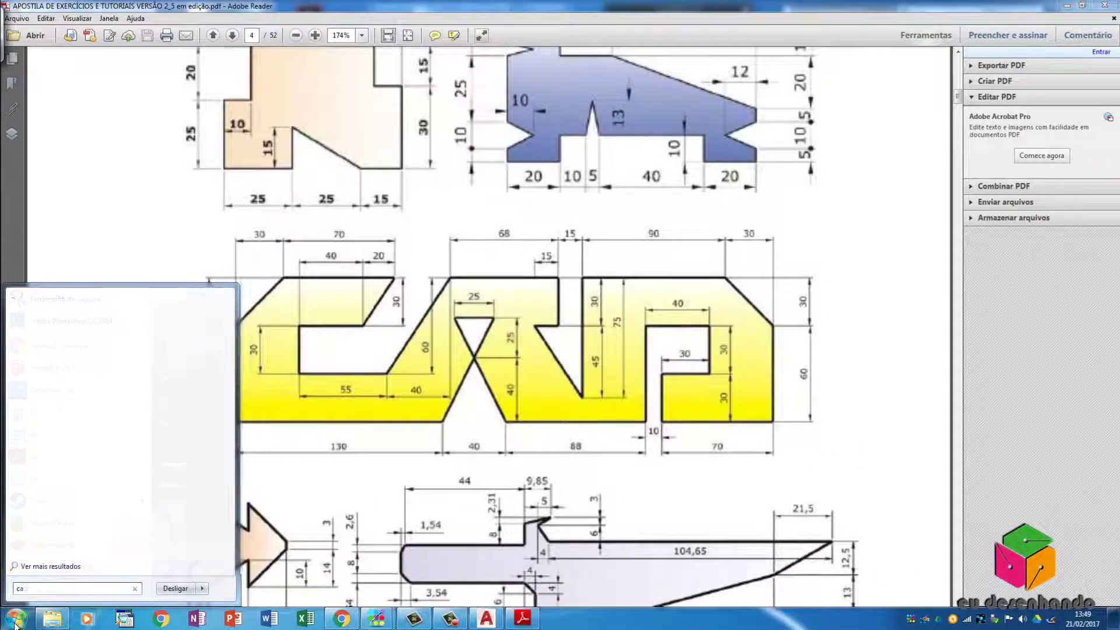
{"action": "left_click", "coordinate": [48, 320]}
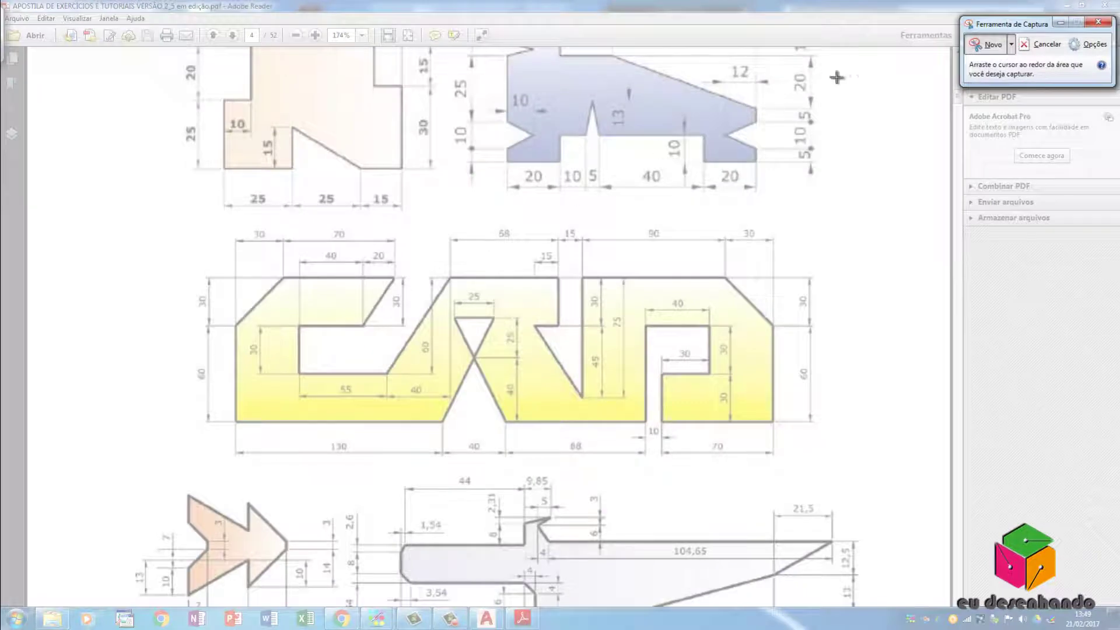
{"action": "left_click_drag", "start_coordinate": [999, 24], "coordinate": [776, 31]}
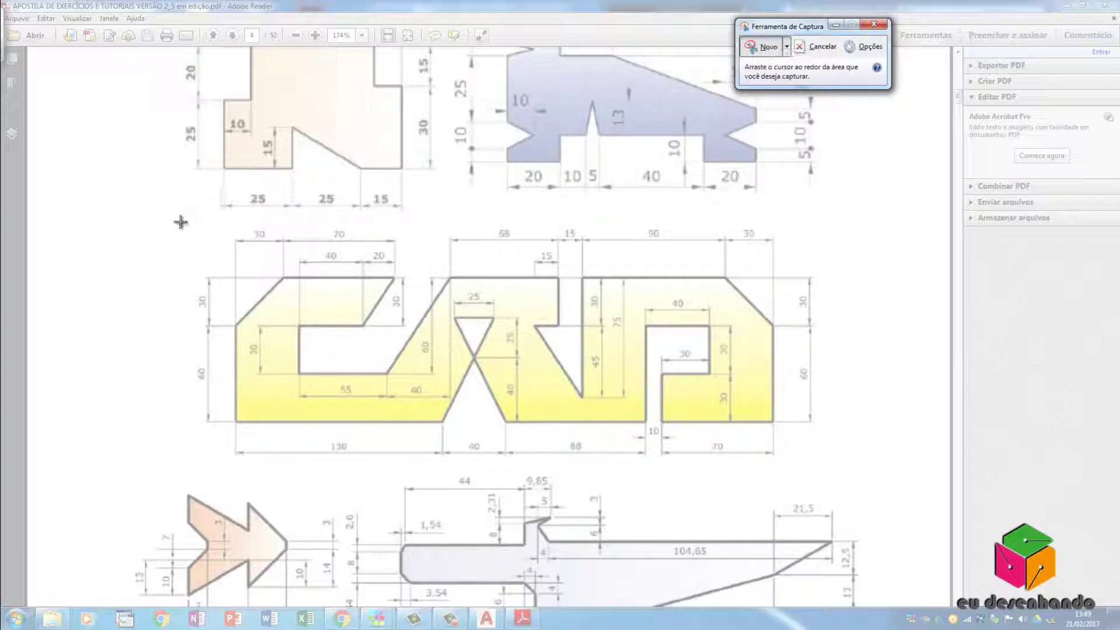
{"action": "left_click_drag", "start_coordinate": [181, 221], "coordinate": [824, 472]}
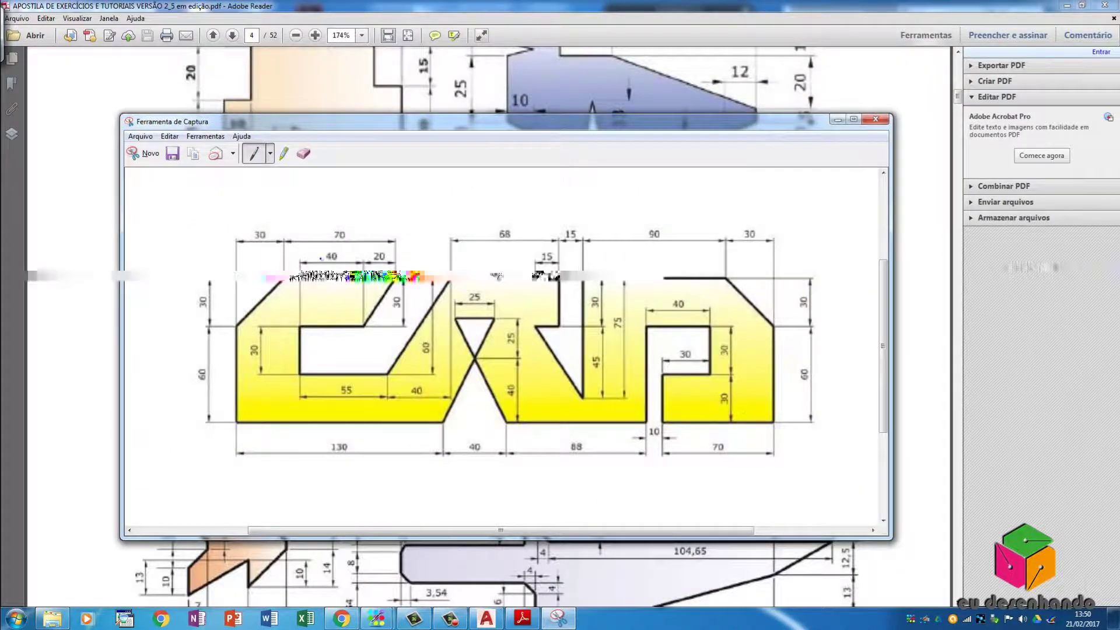
Step: Save the snip as Capturar in D:\TEMP, replacing the existing file; cancel a new snip
{"action": "key", "text": "ctrl+s"}
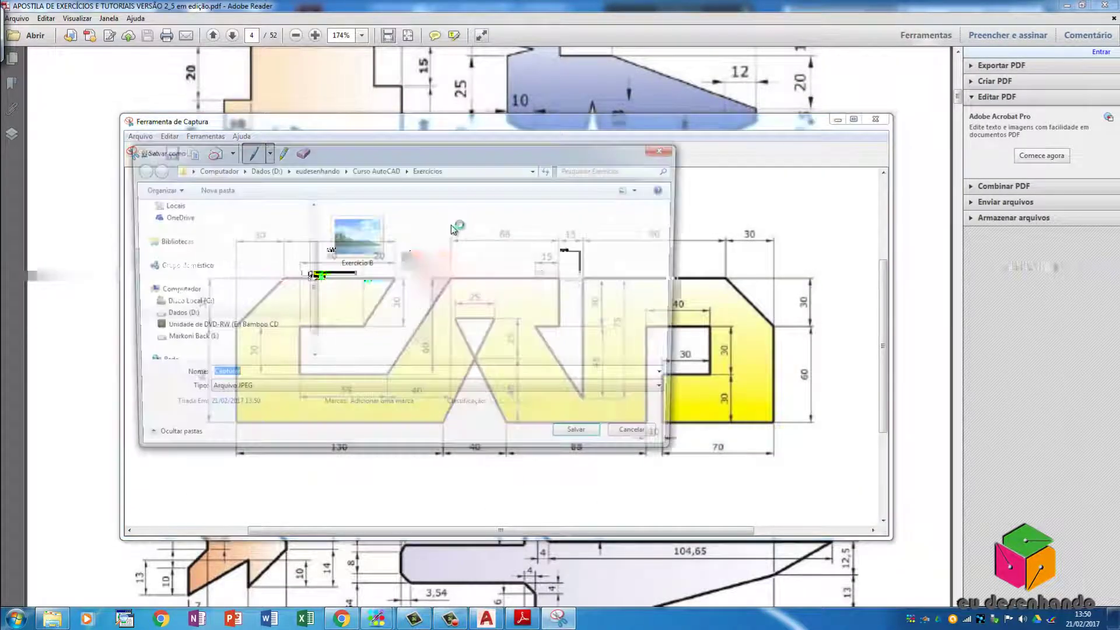
{"action": "left_click", "coordinate": [175, 339]}
{"action": "scroll", "coordinate": [350, 280], "scroll_direction": "down", "scroll_amount": 5}
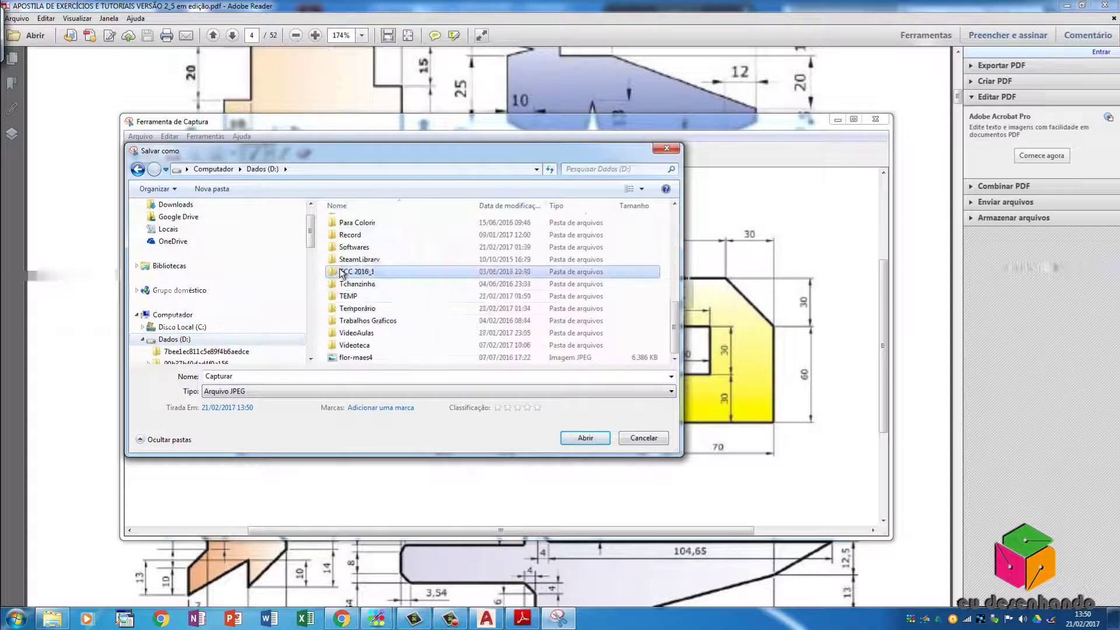
{"action": "double_click", "coordinate": [347, 293]}
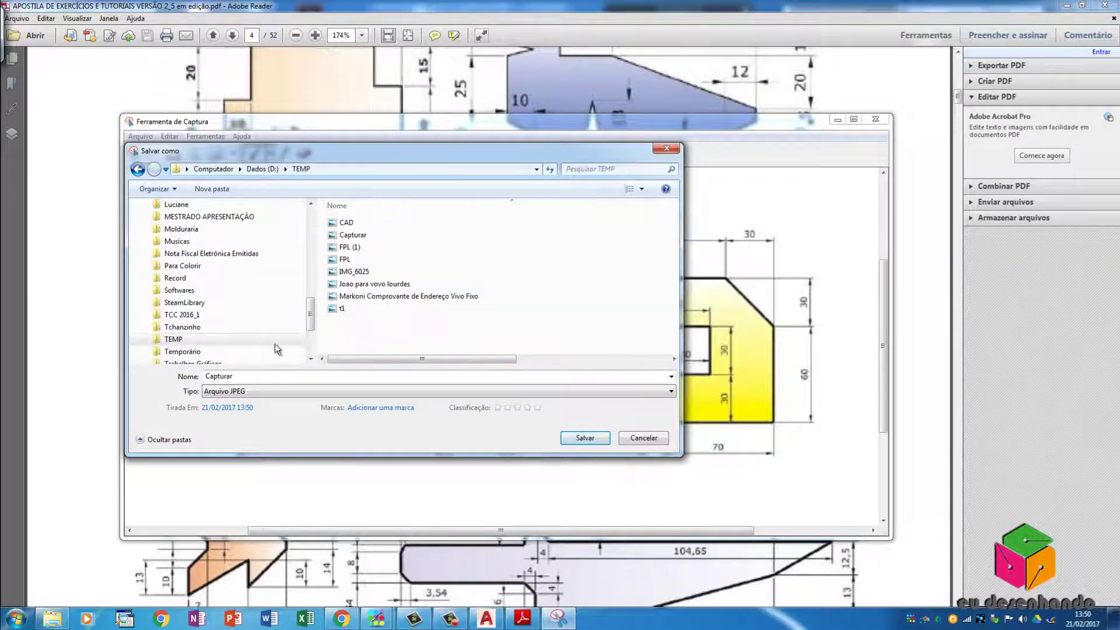
{"action": "left_click", "coordinate": [585, 439]}
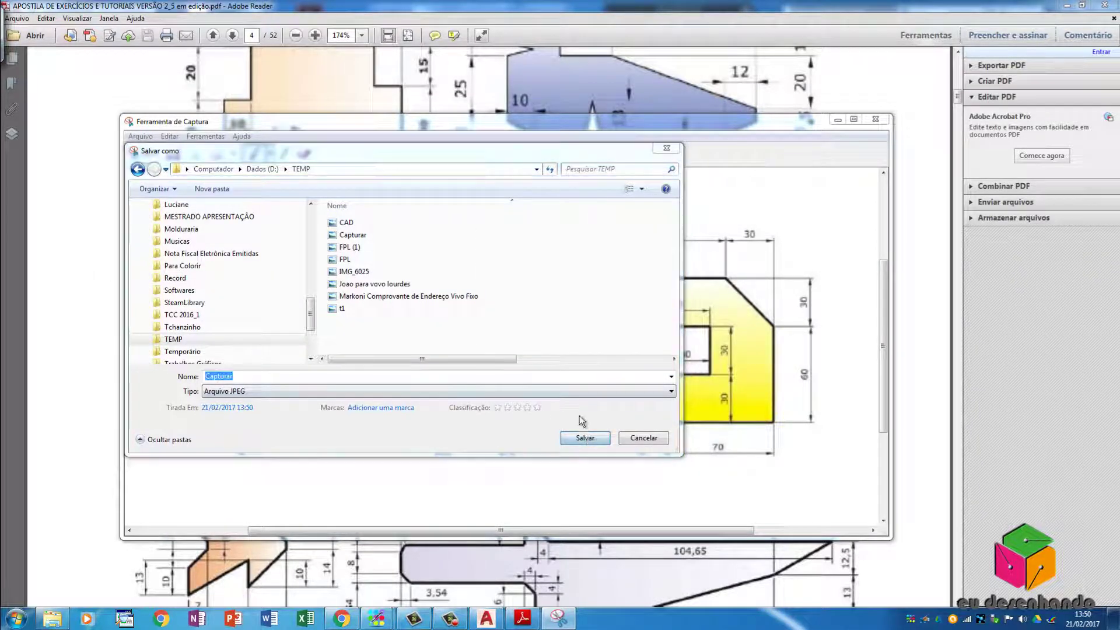
{"action": "left_click", "coordinate": [588, 313]}
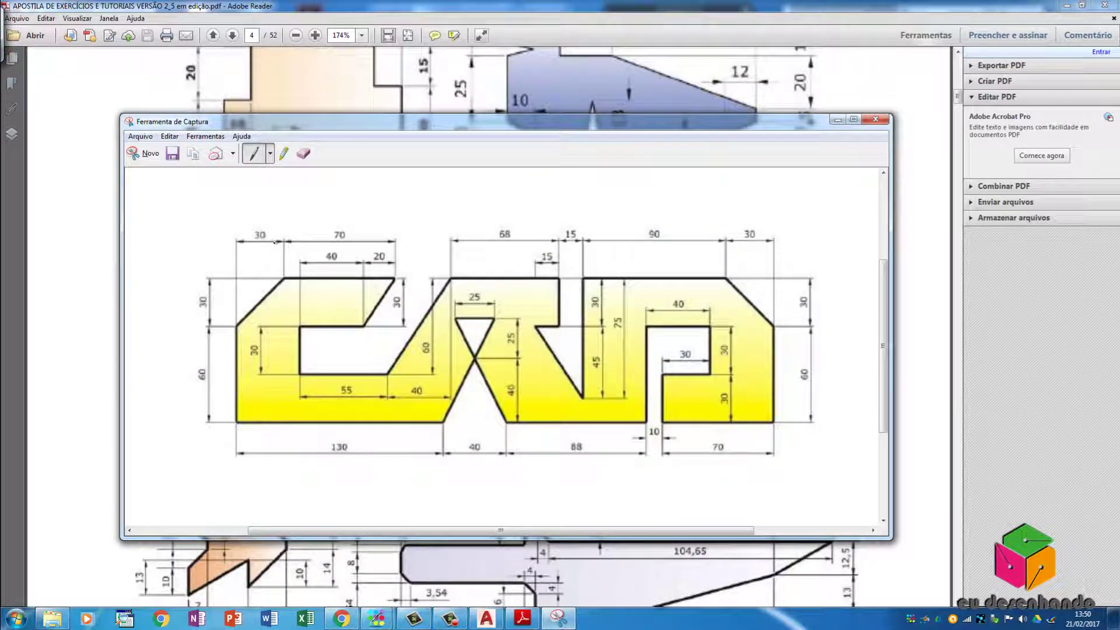
{"action": "left_click", "coordinate": [147, 153]}
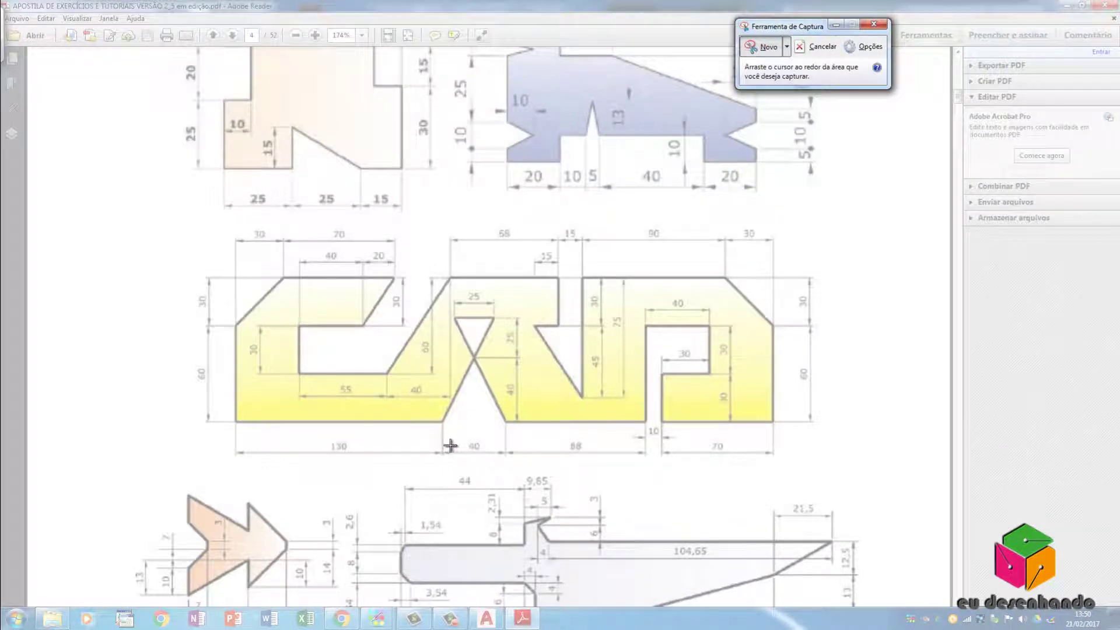
{"action": "left_click", "coordinate": [873, 24]}
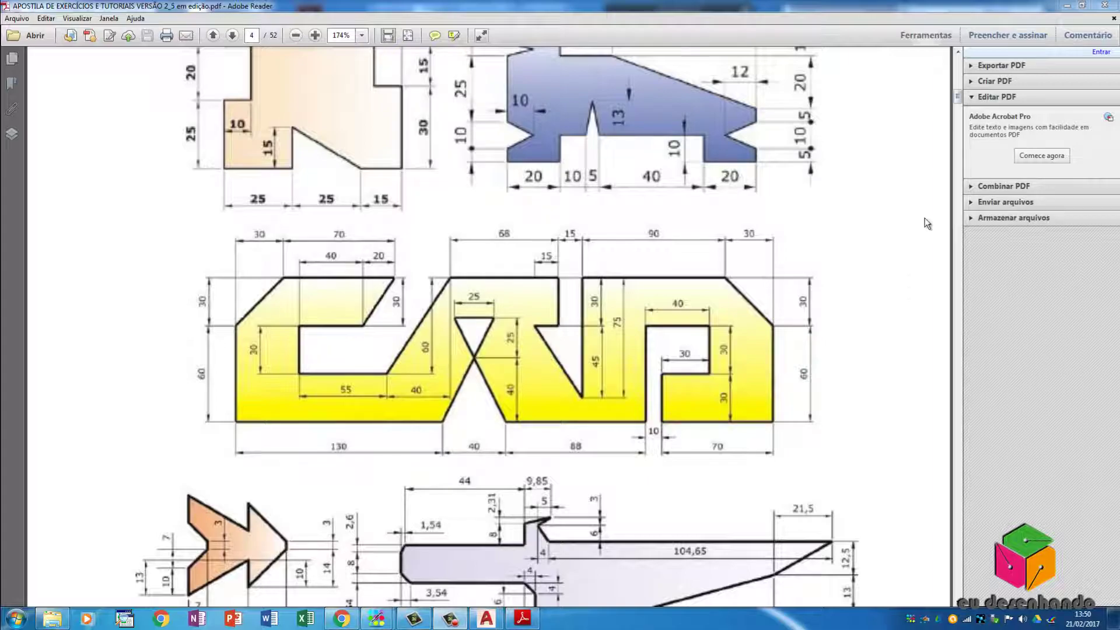
Step: Scroll through the handout to review the page-4 exercise drawings
{"action": "left_click_drag", "start_coordinate": [958, 98], "coordinate": [957, 106]}
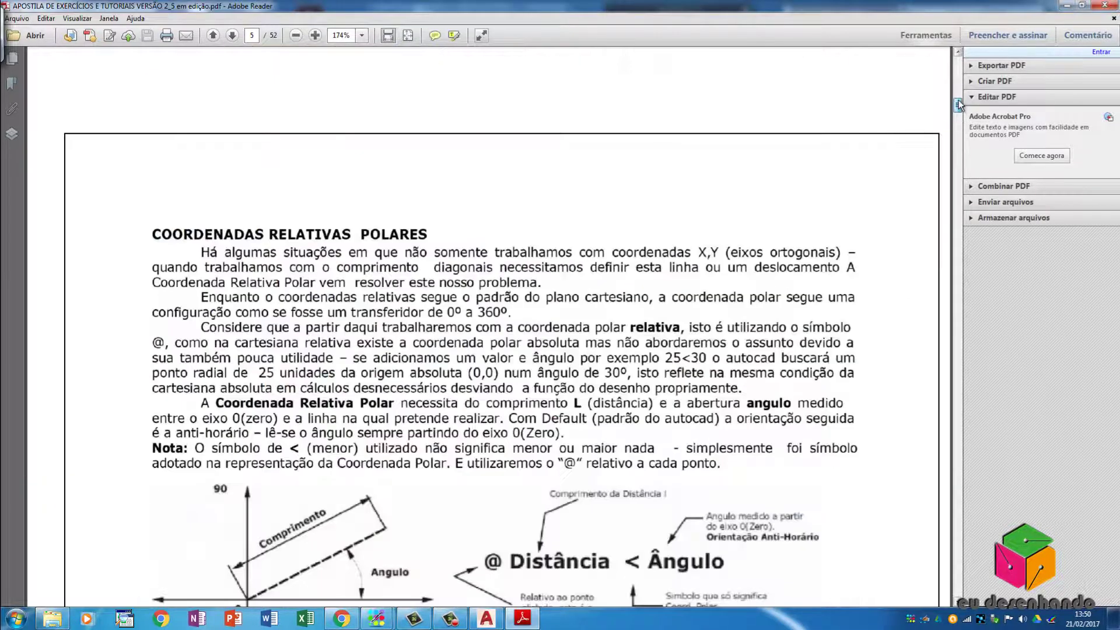
{"action": "scroll", "coordinate": [574, 243], "scroll_direction": "down", "scroll_amount": 1, "text": "ctrl"}
{"action": "scroll", "coordinate": [574, 243], "scroll_direction": "up", "scroll_amount": 5}
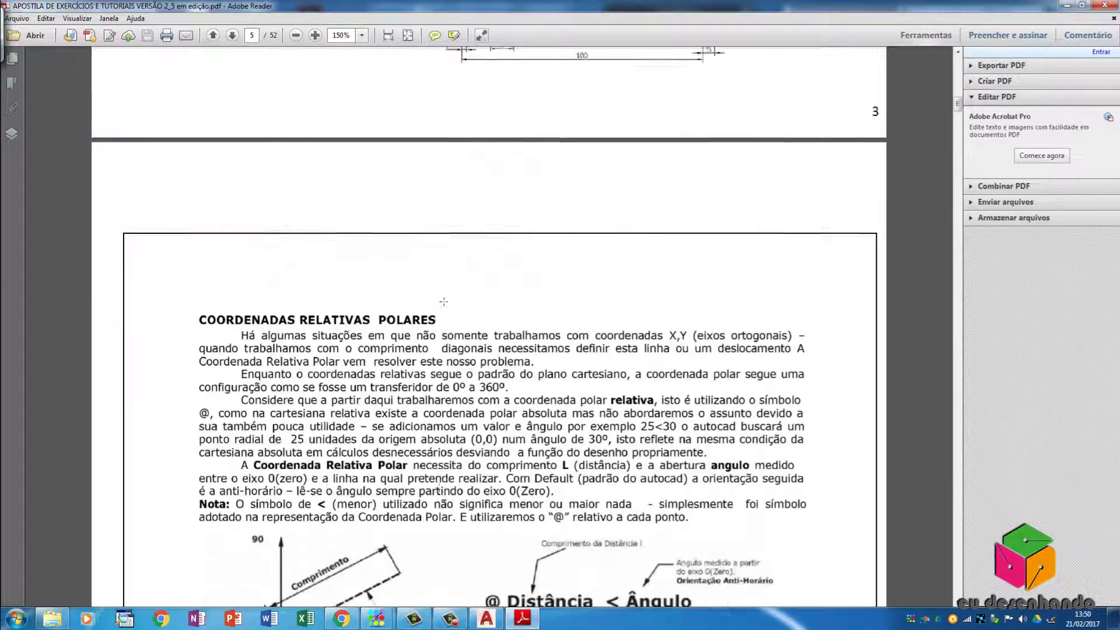
{"action": "scroll", "coordinate": [574, 243], "scroll_direction": "up", "scroll_amount": 5}
{"action": "scroll", "coordinate": [441, 299], "scroll_direction": "up", "scroll_amount": 10}
{"action": "scroll", "coordinate": [441, 299], "scroll_direction": "up", "scroll_amount": 5}
{"action": "scroll", "coordinate": [441, 298], "scroll_direction": "down", "scroll_amount": 5}
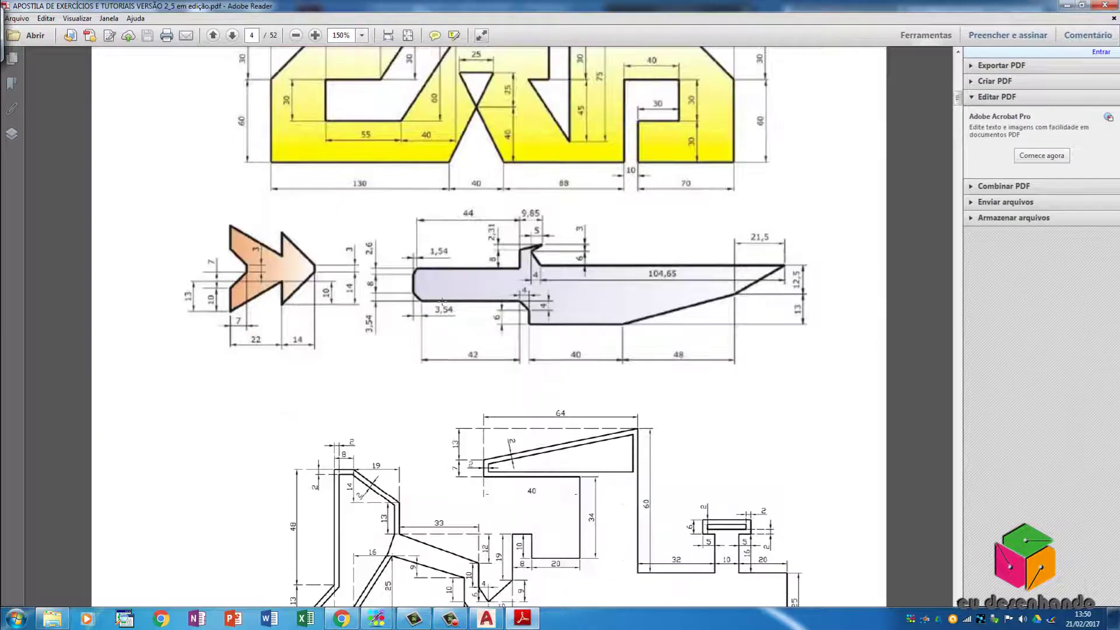
{"action": "scroll", "coordinate": [441, 299], "scroll_direction": "down", "scroll_amount": 5}
{"action": "scroll", "coordinate": [441, 299], "scroll_direction": "down", "scroll_amount": 2}
{"action": "key", "text": "alt"}
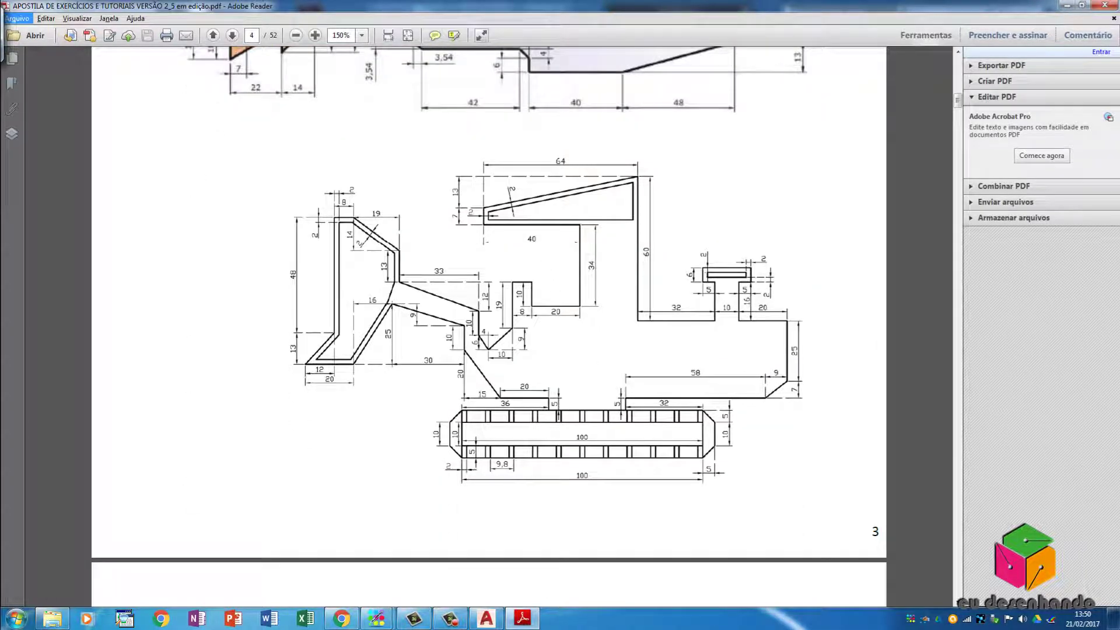
Step: Relaunch the Snipping Tool and snip the lower machine-part drawing on page 4
{"action": "left_click", "coordinate": [5, 626]}
{"action": "type", "text": "cap"}
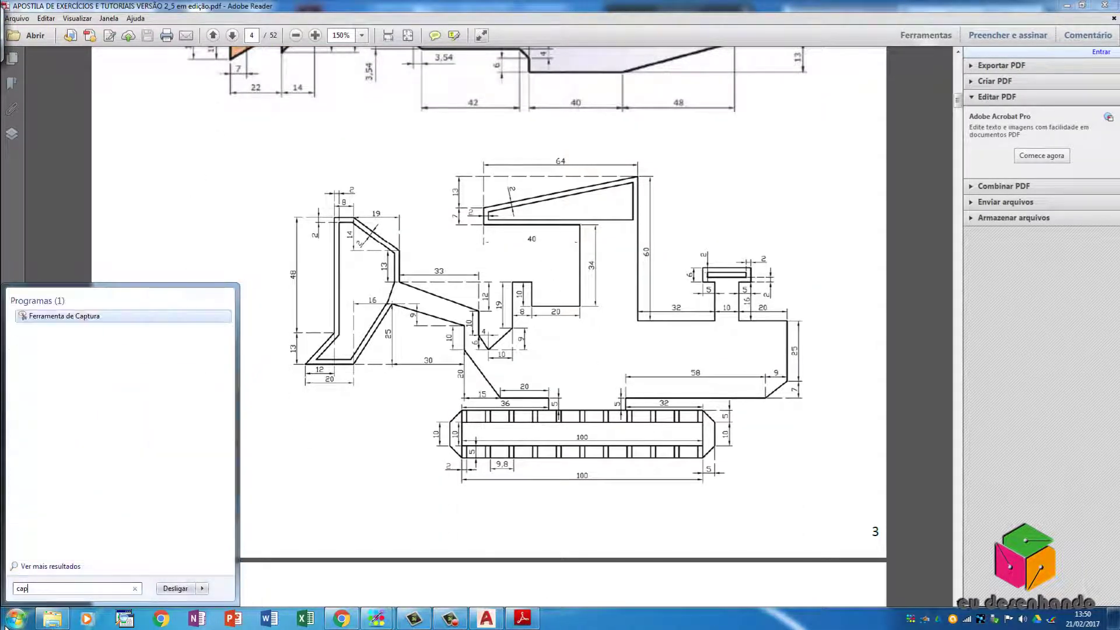
{"action": "key", "text": "Return"}
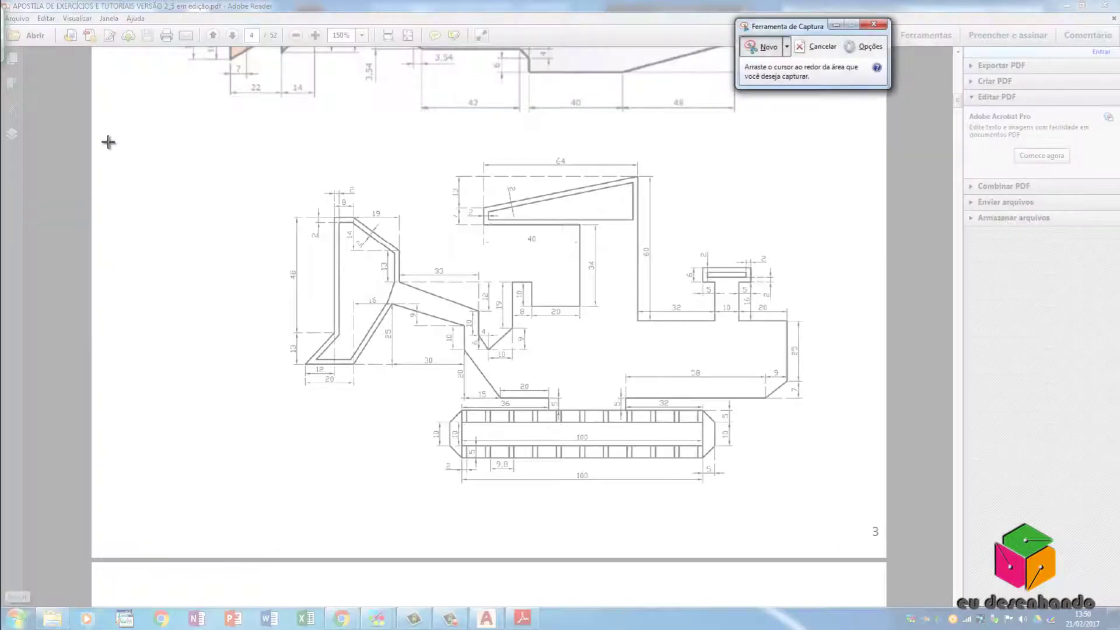
{"action": "left_click_drag", "start_coordinate": [292, 138], "coordinate": [854, 520]}
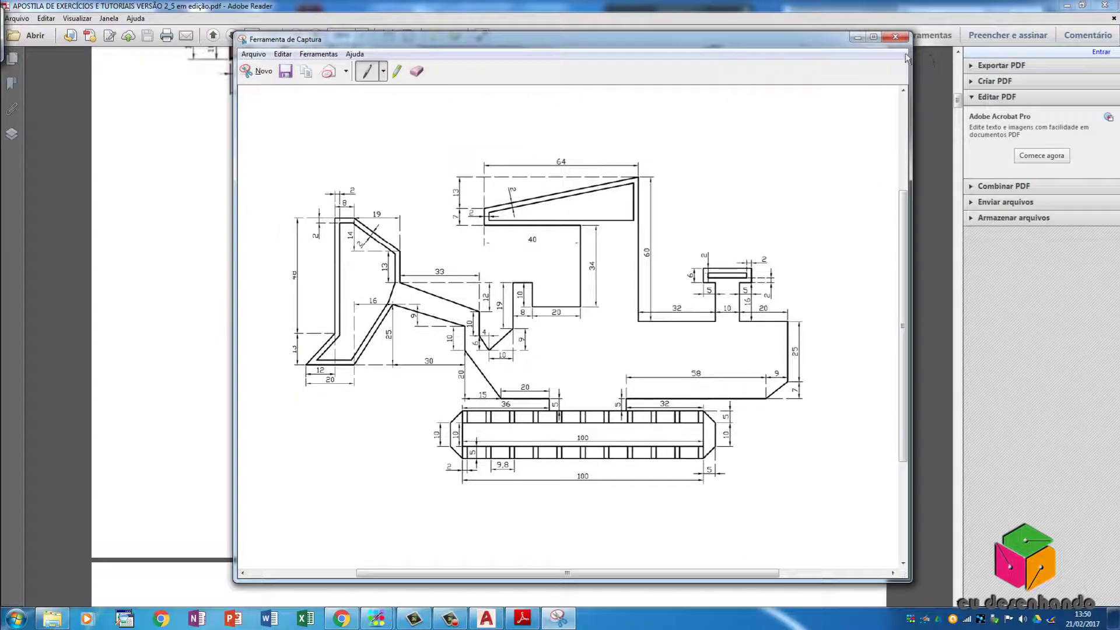
{"action": "left_click", "coordinate": [857, 37]}
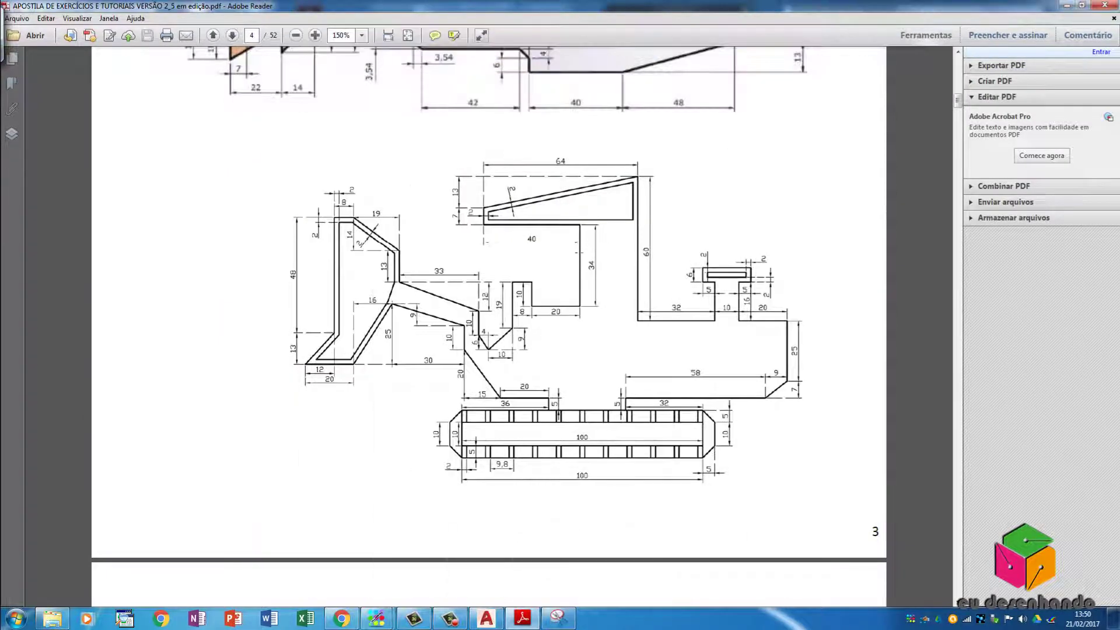
Step: Snip the two green polar-coordinate shapes on page 5, then return to AutoCAD
{"action": "scroll", "coordinate": [490, 326], "scroll_direction": "up", "scroll_amount": 5}
{"action": "scroll", "coordinate": [565, 287], "scroll_direction": "down", "scroll_amount": 4}
{"action": "scroll", "coordinate": [565, 287], "scroll_direction": "down", "scroll_amount": 7}
{"action": "scroll", "coordinate": [566, 287], "scroll_direction": "down", "scroll_amount": 5}
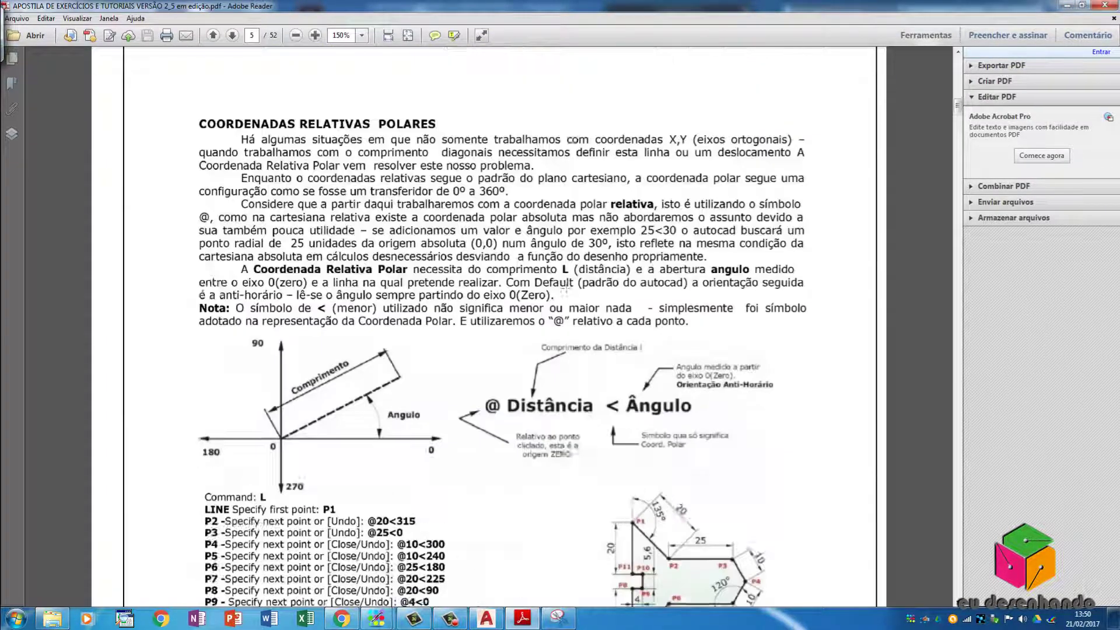
{"action": "scroll", "coordinate": [566, 287], "scroll_direction": "down", "scroll_amount": 8}
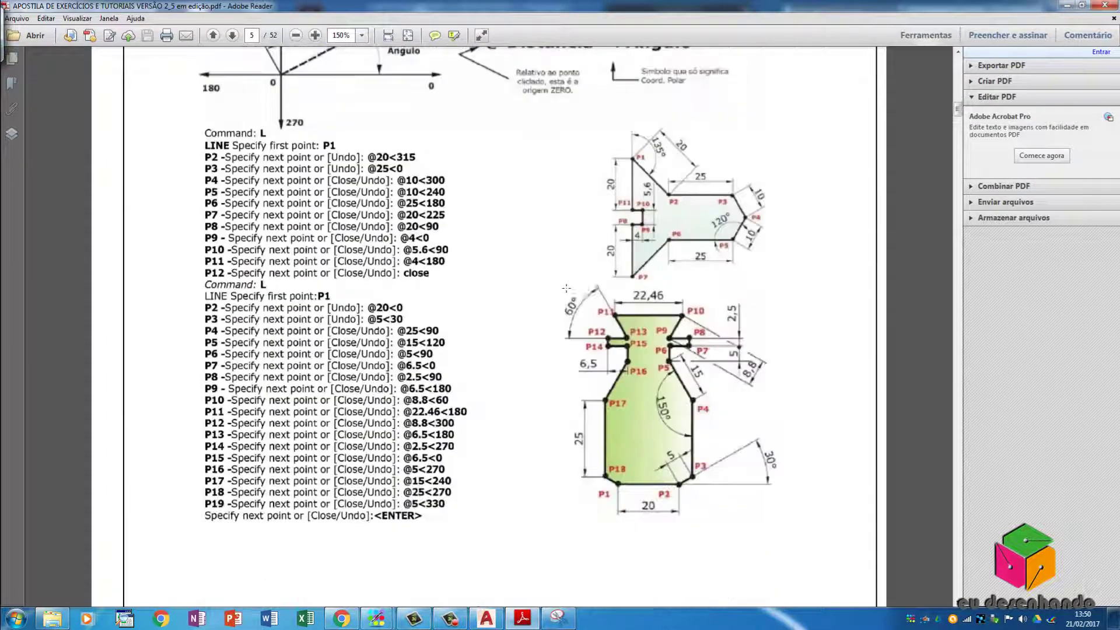
{"action": "left_click", "coordinate": [558, 619]}
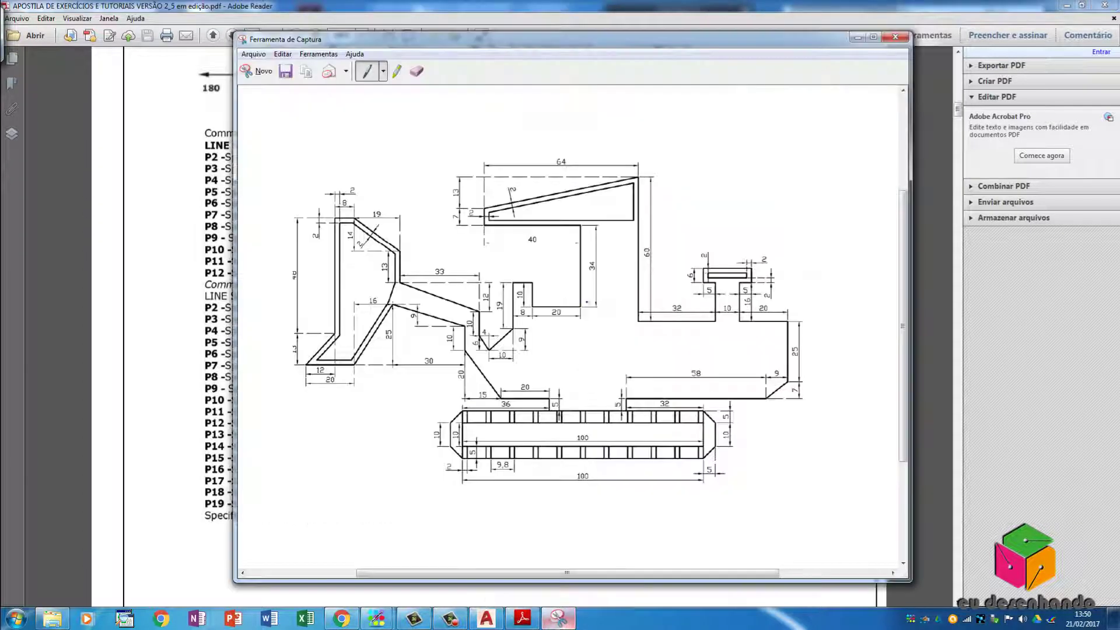
{"action": "left_click", "coordinate": [269, 72]}
{"action": "mouse_move", "coordinate": [788, 112]}
{"action": "left_mouse_down"}
{"action": "mouse_move", "coordinate": [601, 490]}
{"action": "mouse_move", "coordinate": [533, 545]}
{"action": "left_mouse_up"}
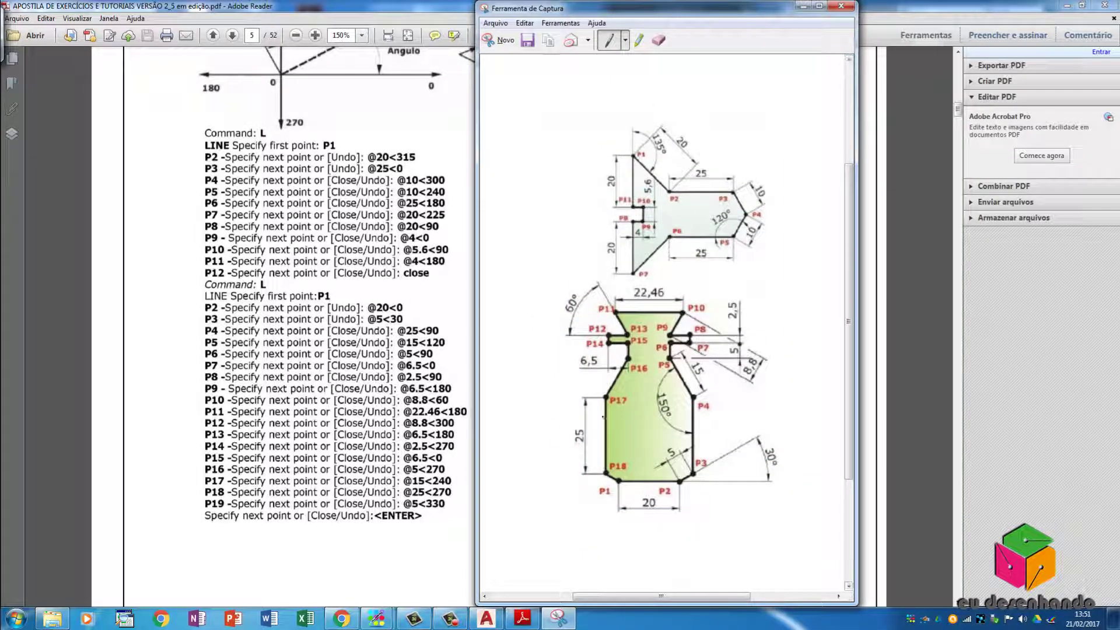
{"action": "left_click", "coordinate": [485, 621]}
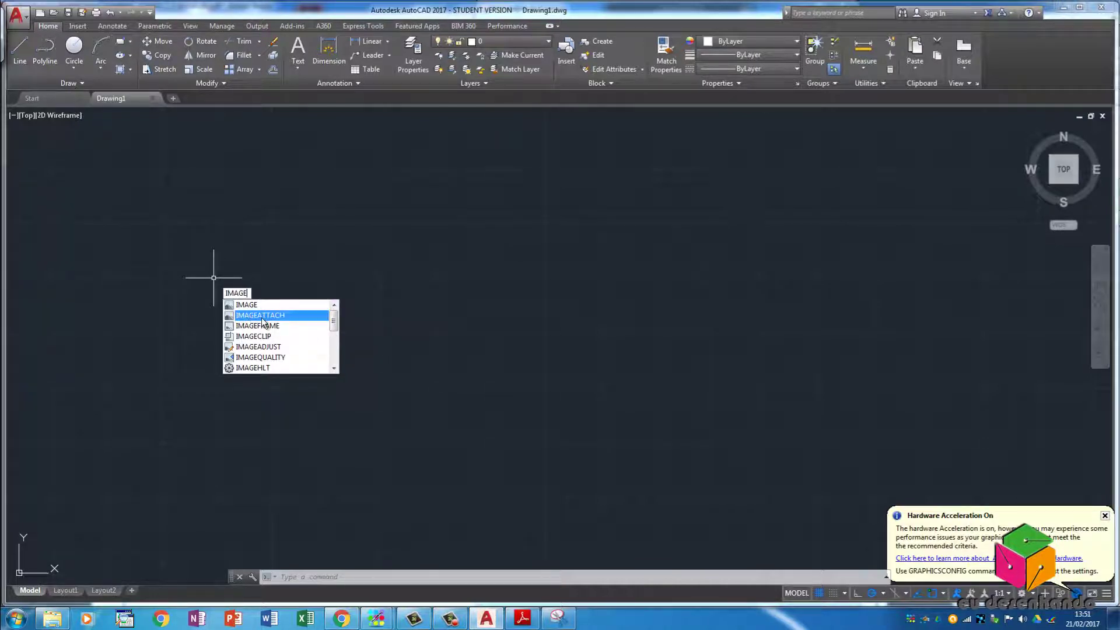
{"action": "mouse_move", "coordinate": [260, 315]}
{"action": "type", "text": "IMAGE"}
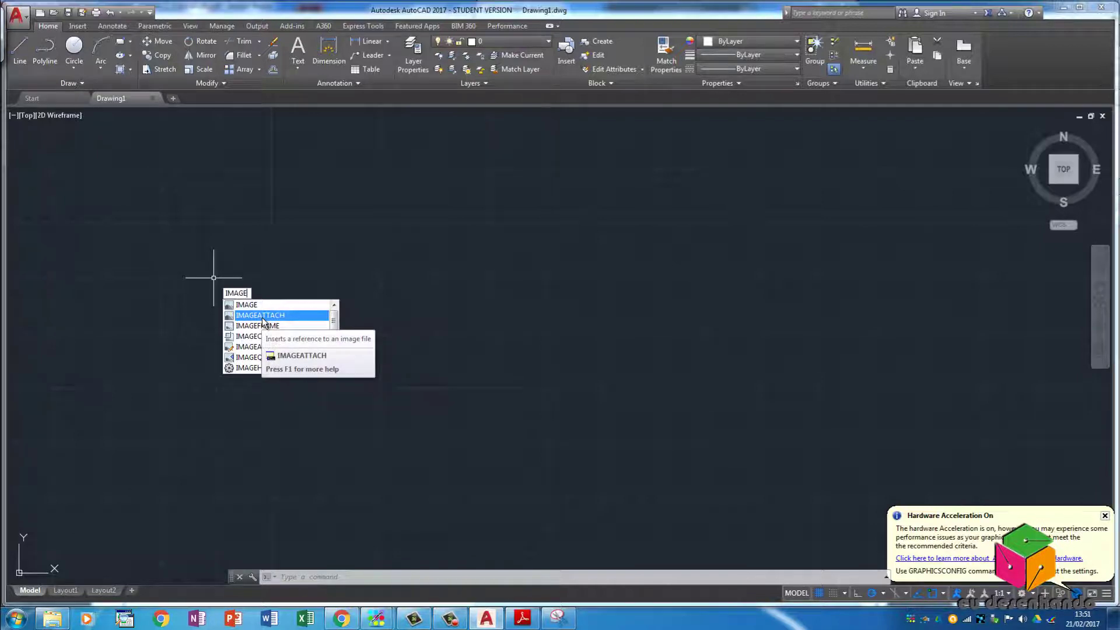
Step: Attach the Capturar image from Dados (D:)\TEMP and accept the Attach Image settings
{"action": "left_click", "coordinate": [261, 318]}
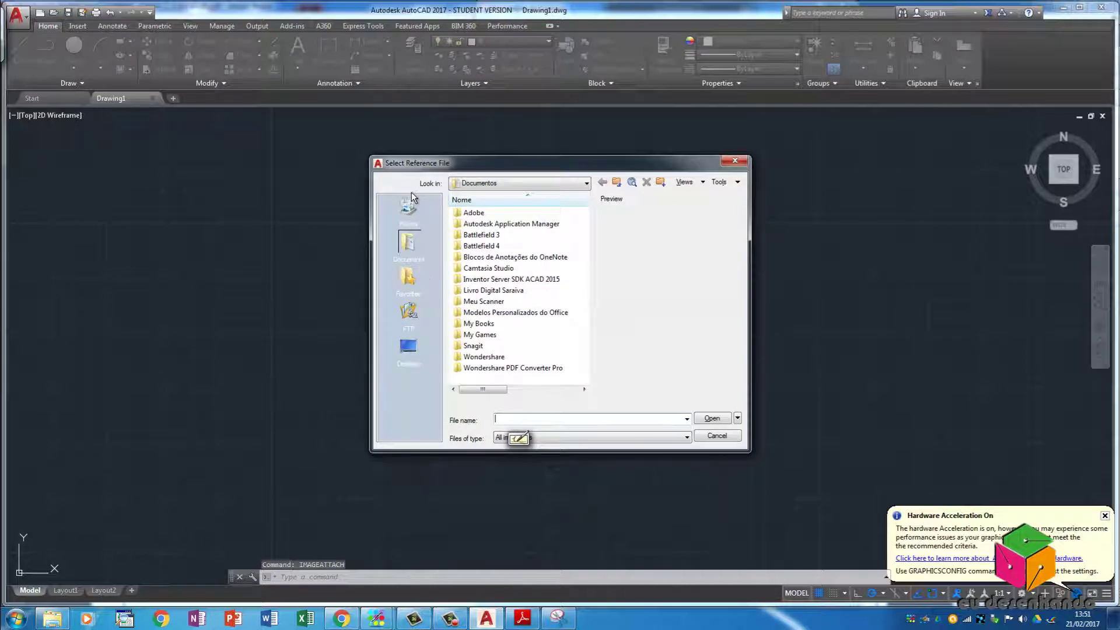
{"action": "left_click", "coordinate": [586, 183]}
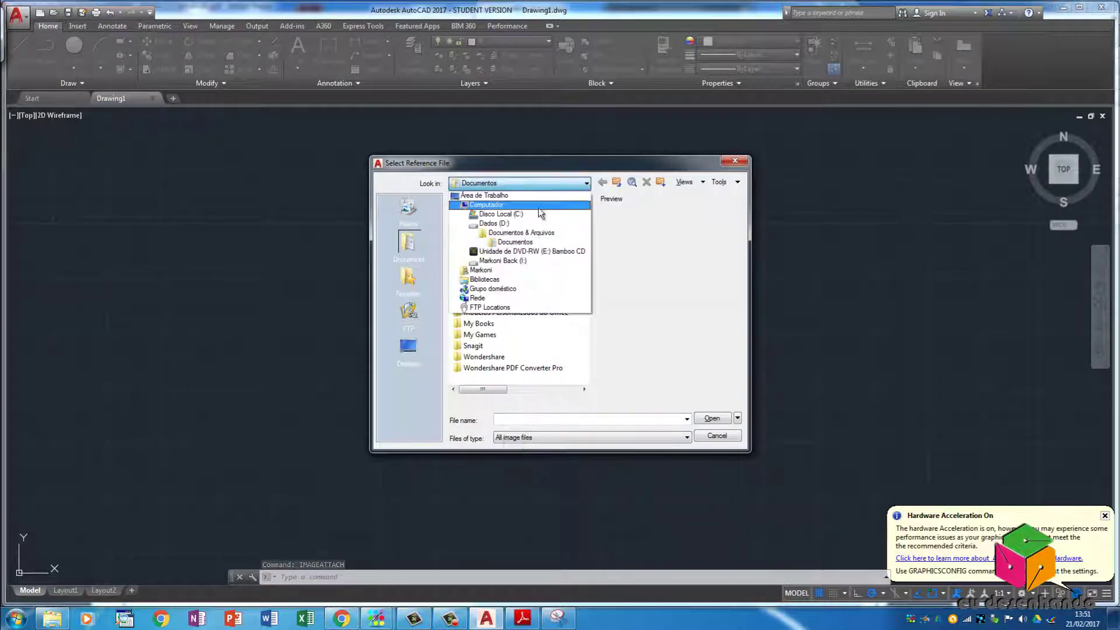
{"action": "left_click", "coordinate": [495, 224]}
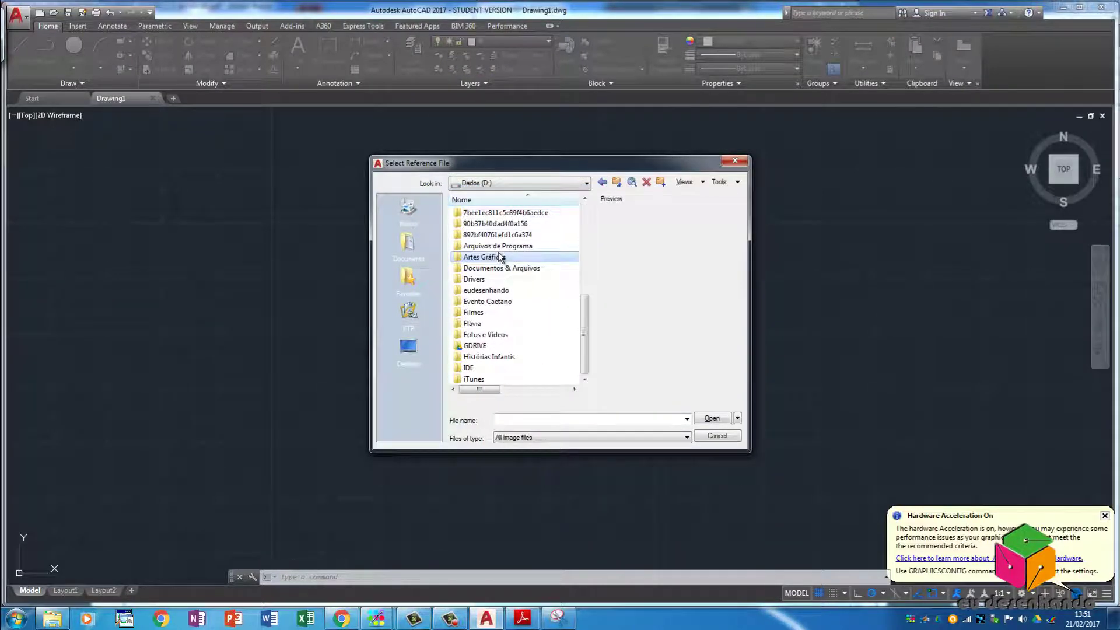
{"action": "scroll", "coordinate": [489, 291], "scroll_direction": "down", "scroll_amount": 5}
{"action": "double_click", "coordinate": [473, 321]}
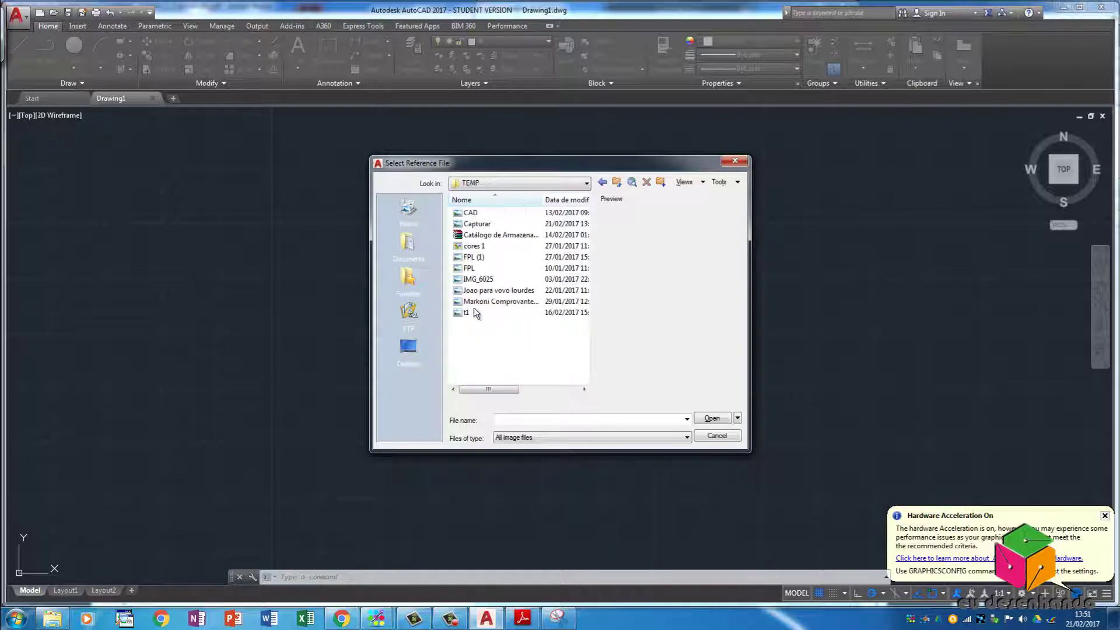
{"action": "left_click", "coordinate": [463, 224]}
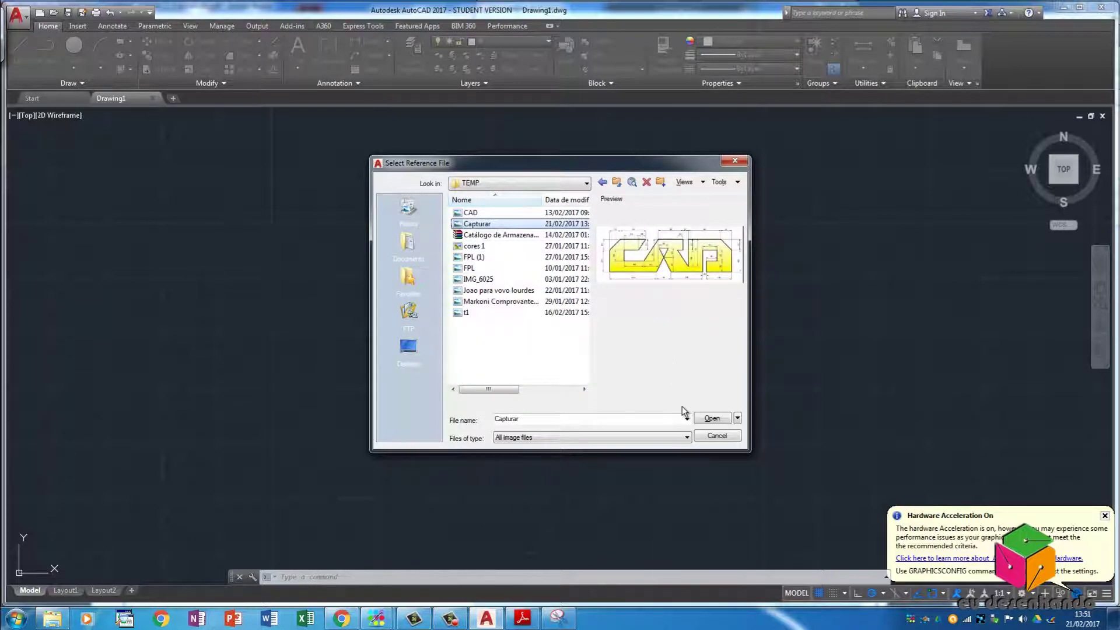
{"action": "left_click", "coordinate": [715, 419]}
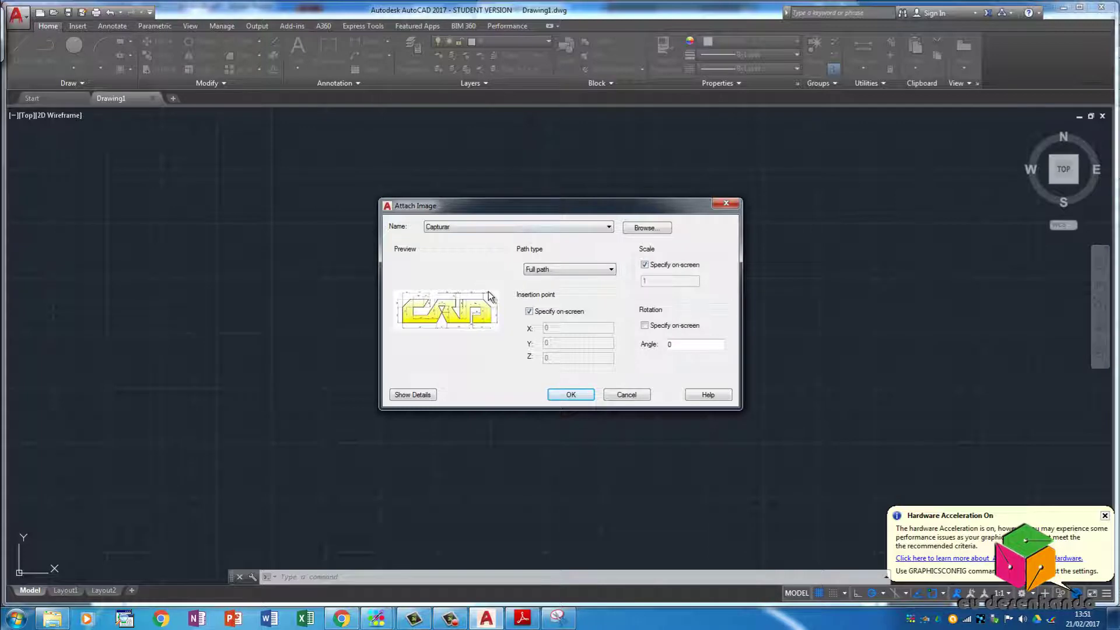
{"action": "left_click", "coordinate": [558, 394]}
Step: Place the Capturar image at a picked insertion point at scale 1, then zoom to check it
{"action": "left_click", "coordinate": [293, 254]}
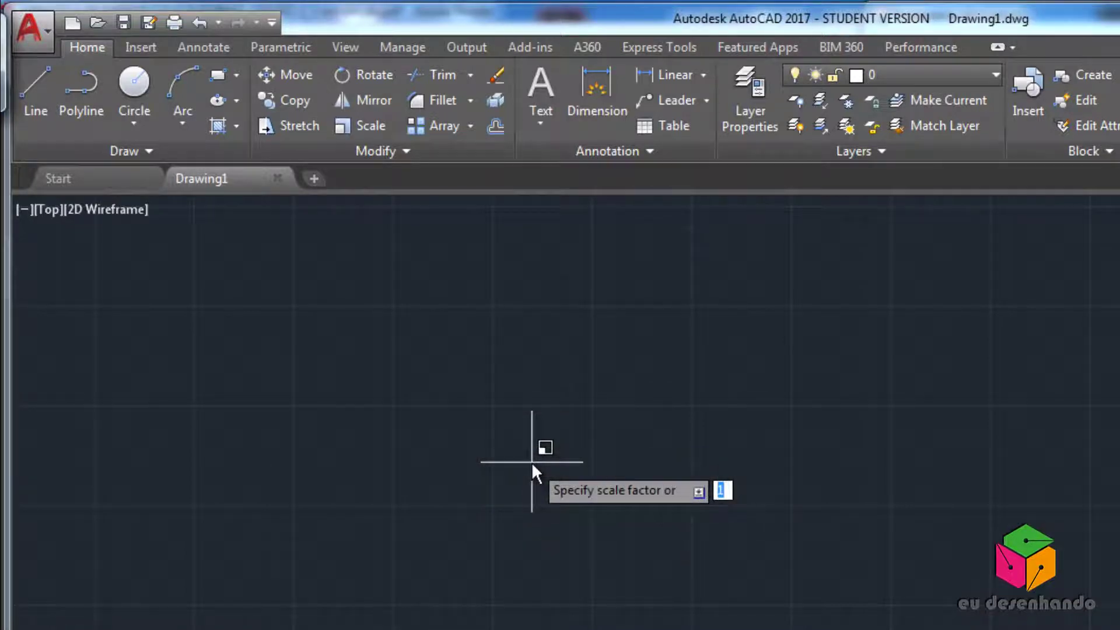
{"action": "key", "text": "Return"}
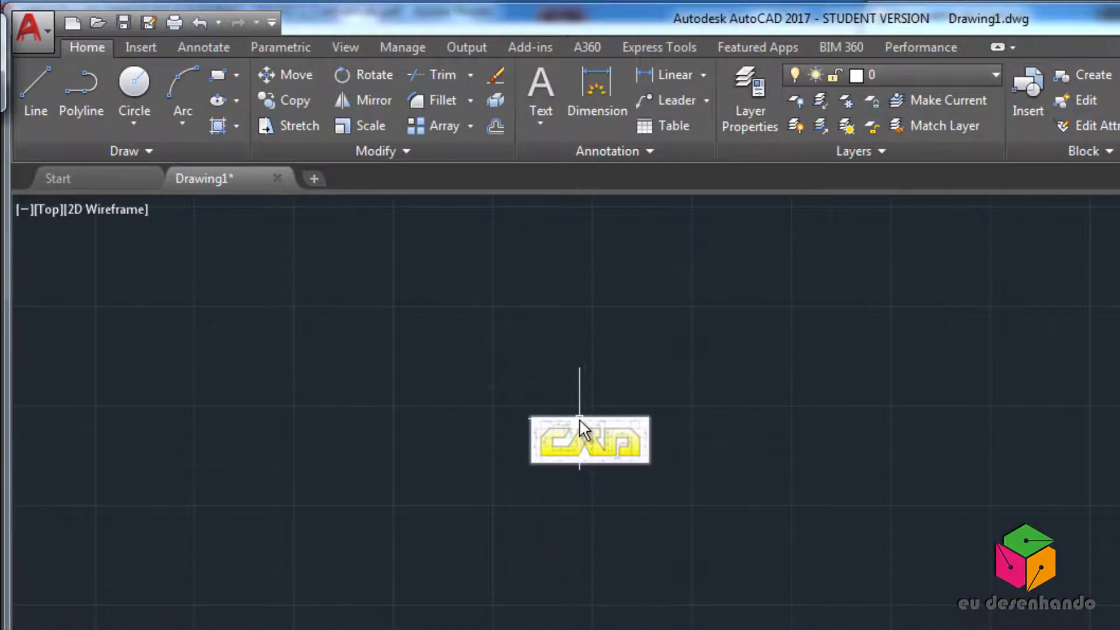
{"action": "scroll", "coordinate": [583, 432], "scroll_direction": "up", "scroll_amount": 6}
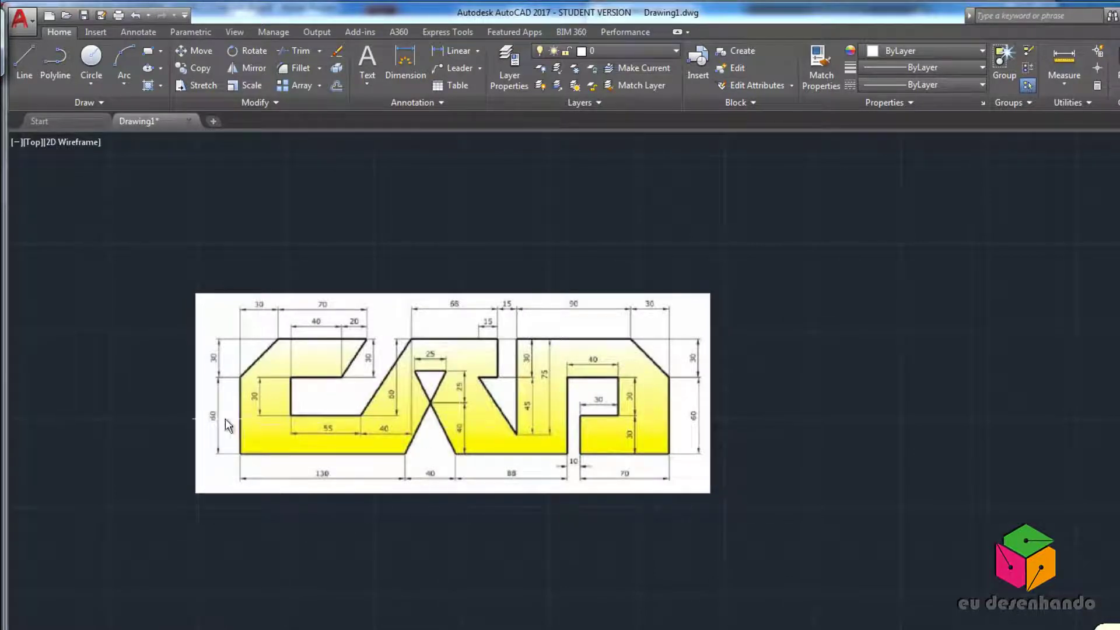
{"action": "scroll", "coordinate": [249, 444], "scroll_direction": "up", "scroll_amount": 1}
{"action": "scroll", "coordinate": [249, 445], "scroll_direction": "up", "scroll_amount": 3}
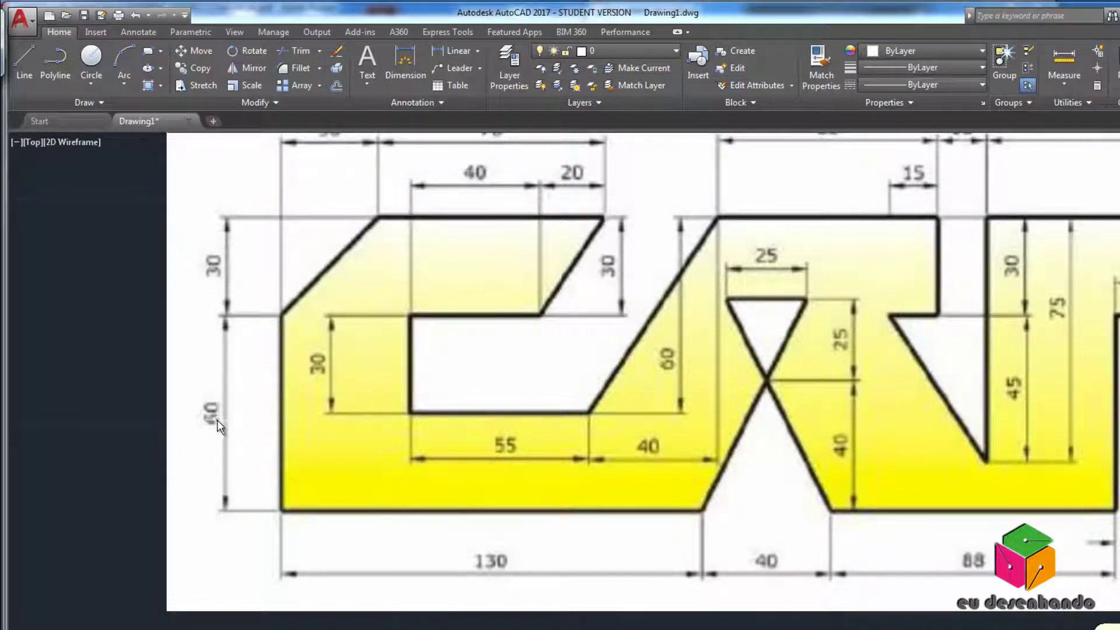
{"action": "scroll", "coordinate": [198, 263], "scroll_direction": "down", "scroll_amount": 4}
{"action": "scroll", "coordinate": [199, 267], "scroll_direction": "down", "scroll_amount": 2}
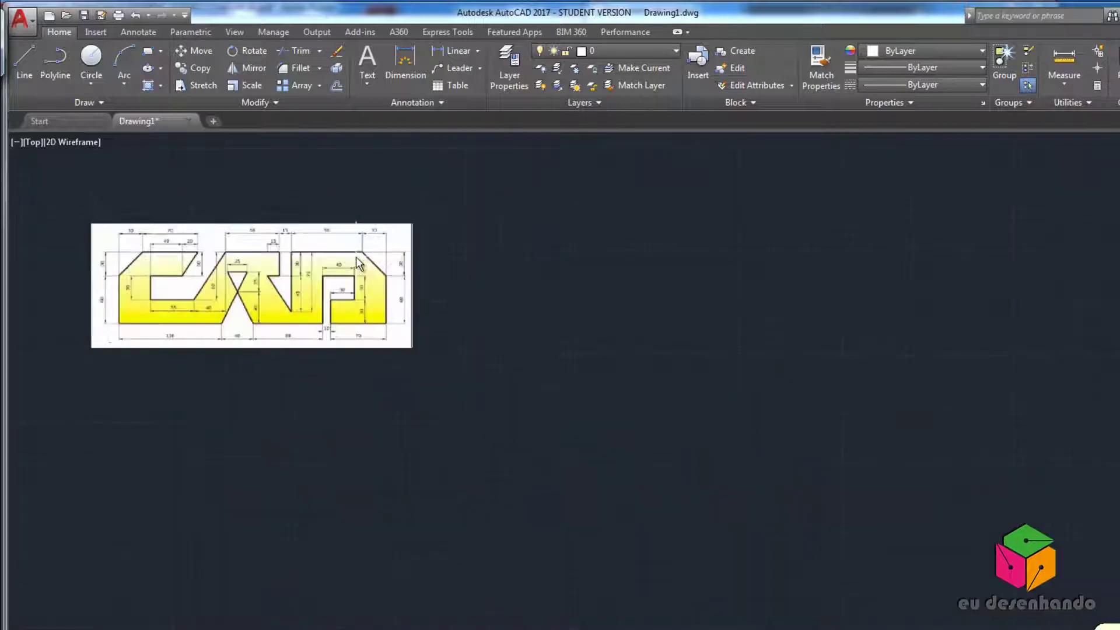
Step: Draw a vertical line beside the image's lower right and recentre the view on both
{"action": "type", "text": "l"}
{"action": "key", "text": "Return"}
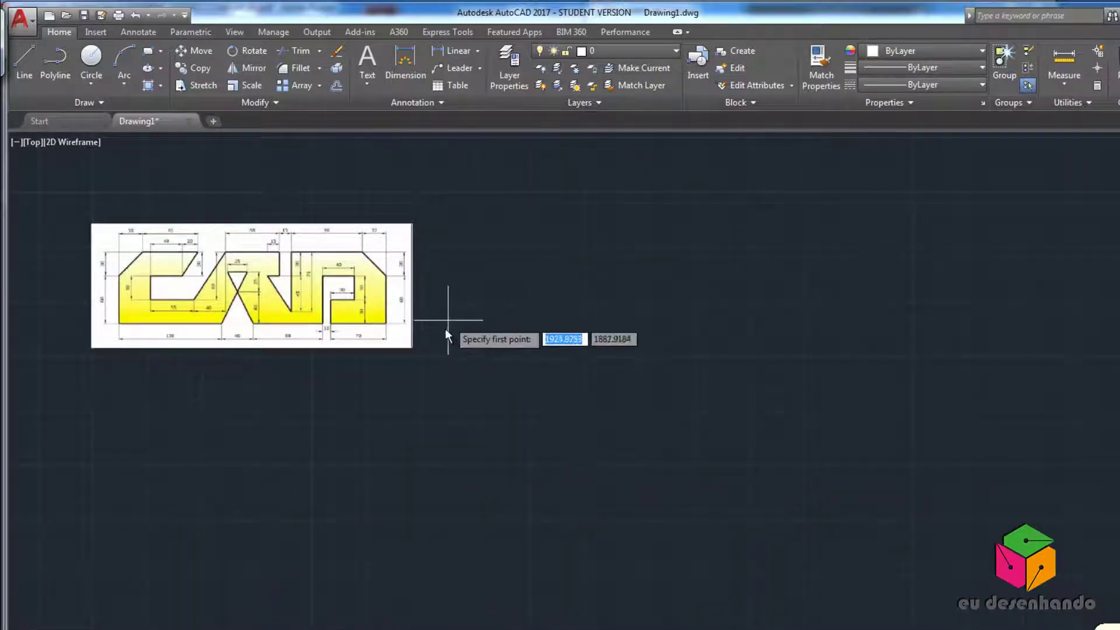
{"action": "left_click", "coordinate": [436, 348]}
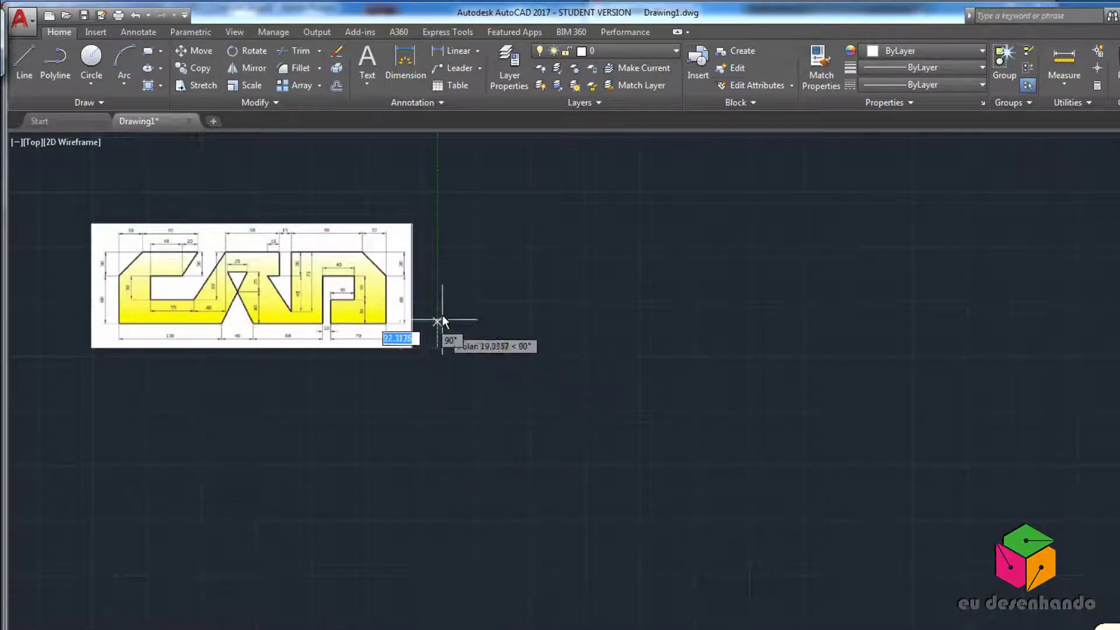
{"action": "left_click", "coordinate": [437, 250]}
{"action": "key", "text": "Escape"}
{"action": "middle_click_drag", "start_coordinate": [158, 227], "coordinate": [491, 326]}
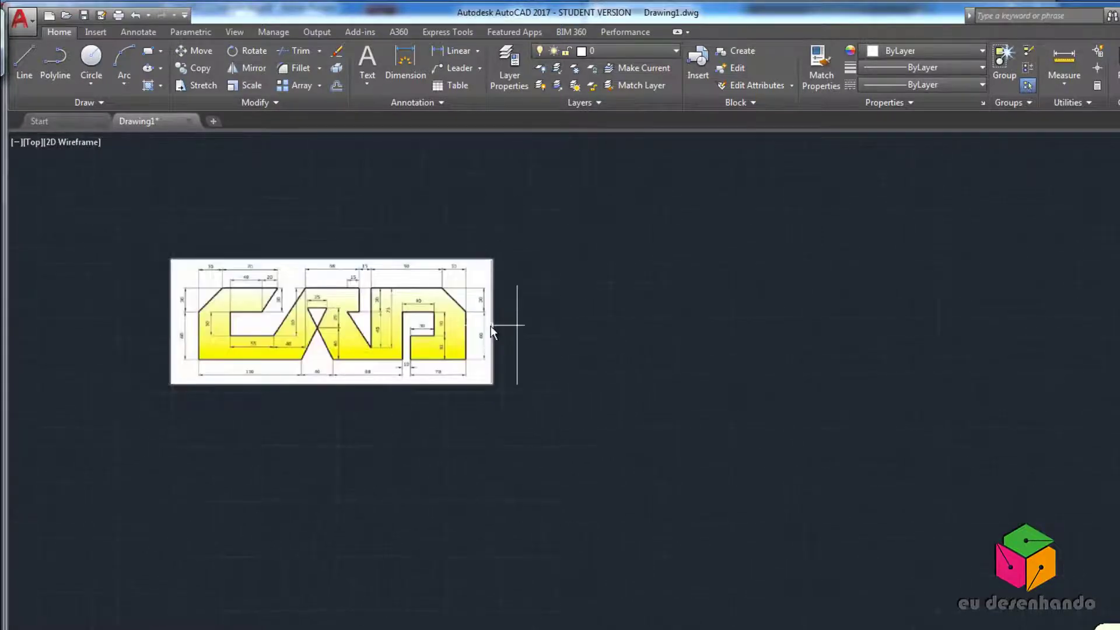
{"action": "scroll", "coordinate": [502, 303], "scroll_direction": "up", "scroll_amount": 4}
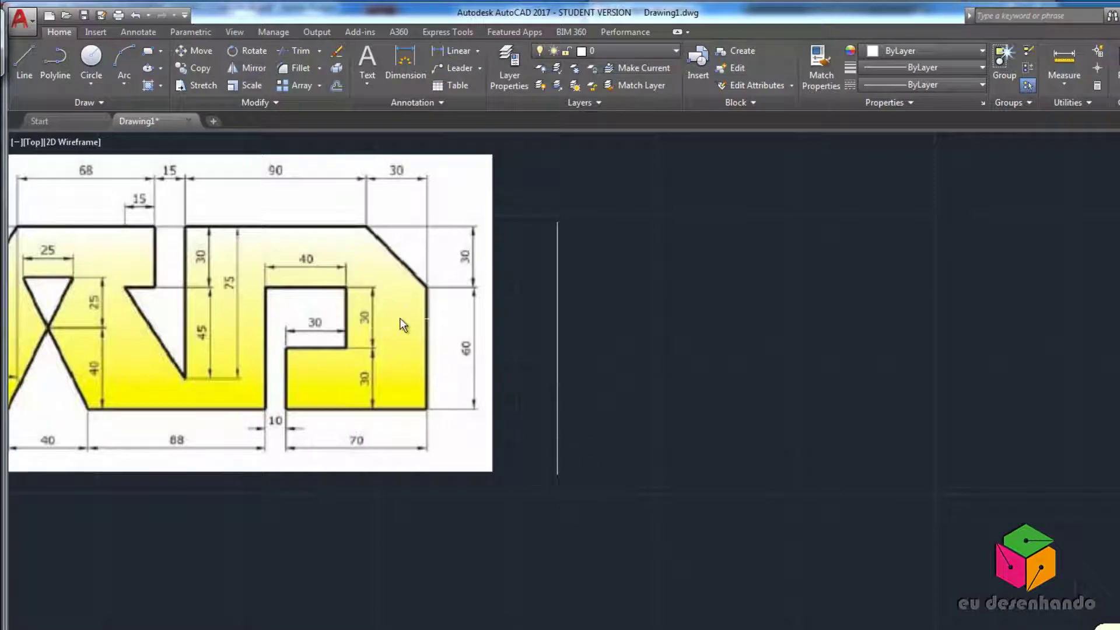
{"action": "middle_click_drag", "start_coordinate": [405, 326], "coordinate": [785, 348]}
{"action": "scroll", "coordinate": [895, 300], "scroll_direction": "down", "scroll_amount": 3}
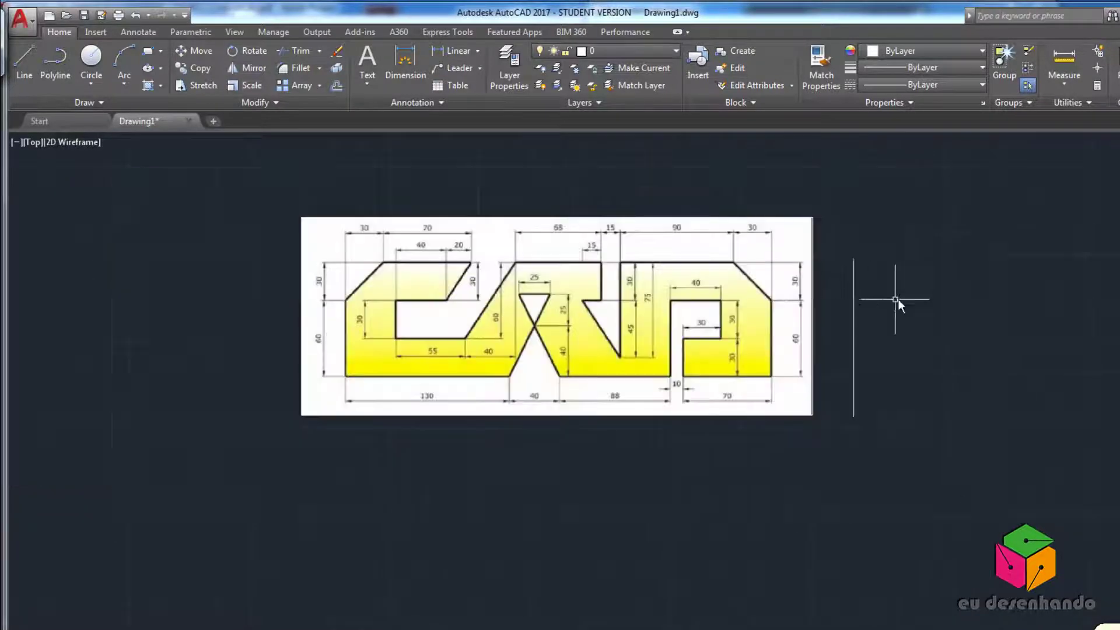
{"action": "middle_click_drag", "start_coordinate": [862, 301], "coordinate": [772, 327]}
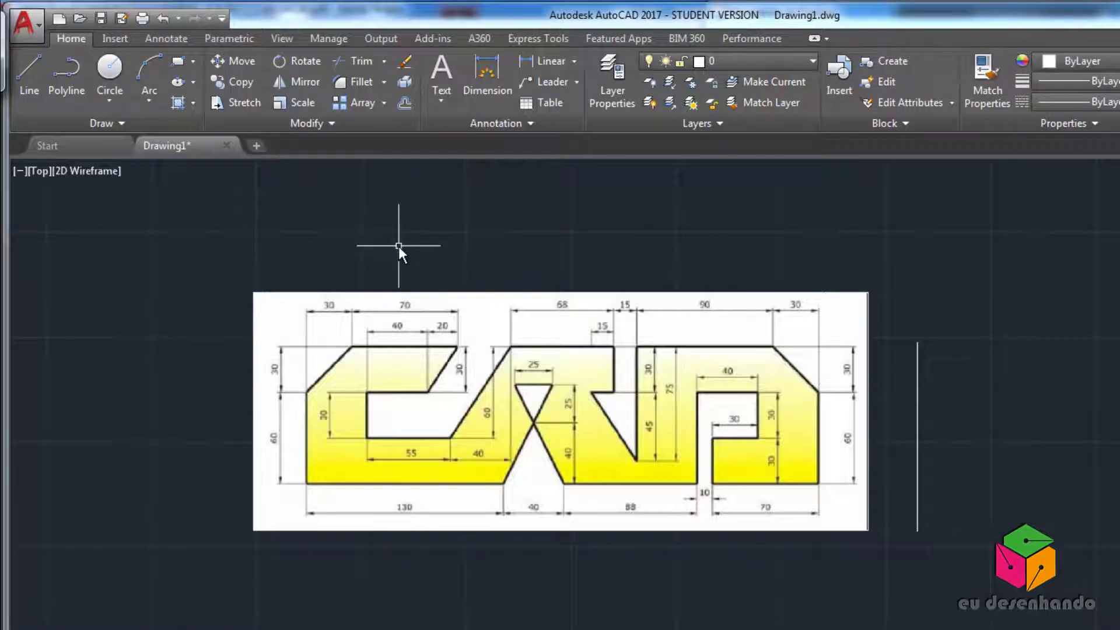
Step: Scale the Capturar image by 0.8 about its bottom-left corner
{"action": "type", "text": "SCAL"}
{"action": "type", "text": "E"}
{"action": "key", "text": "Escape"}
{"action": "type", "text": "sc"}
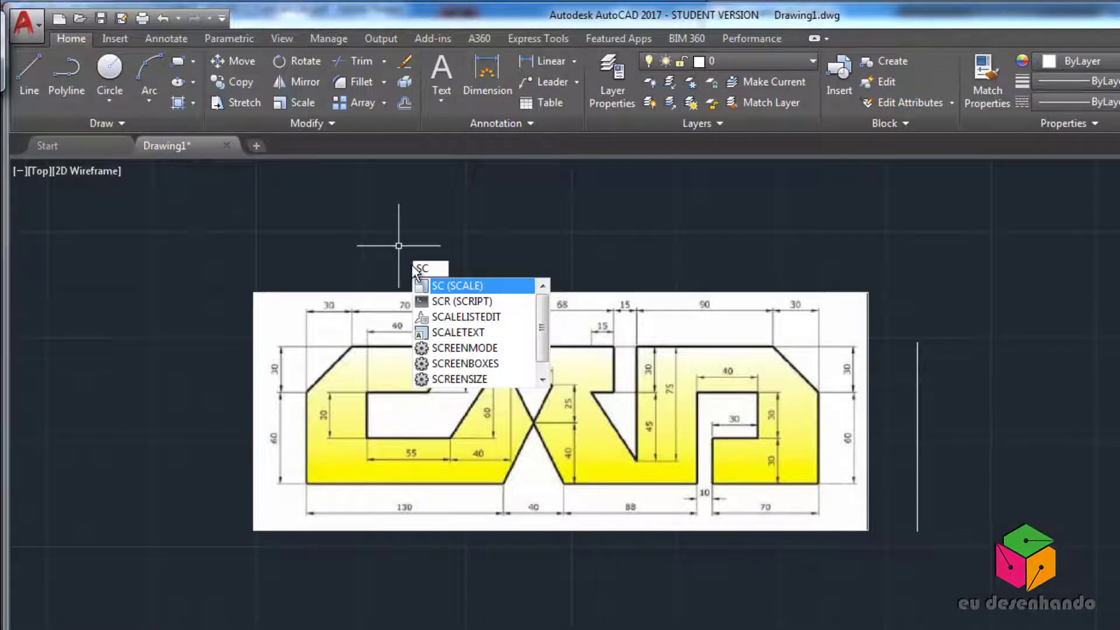
{"action": "key", "text": "Return"}
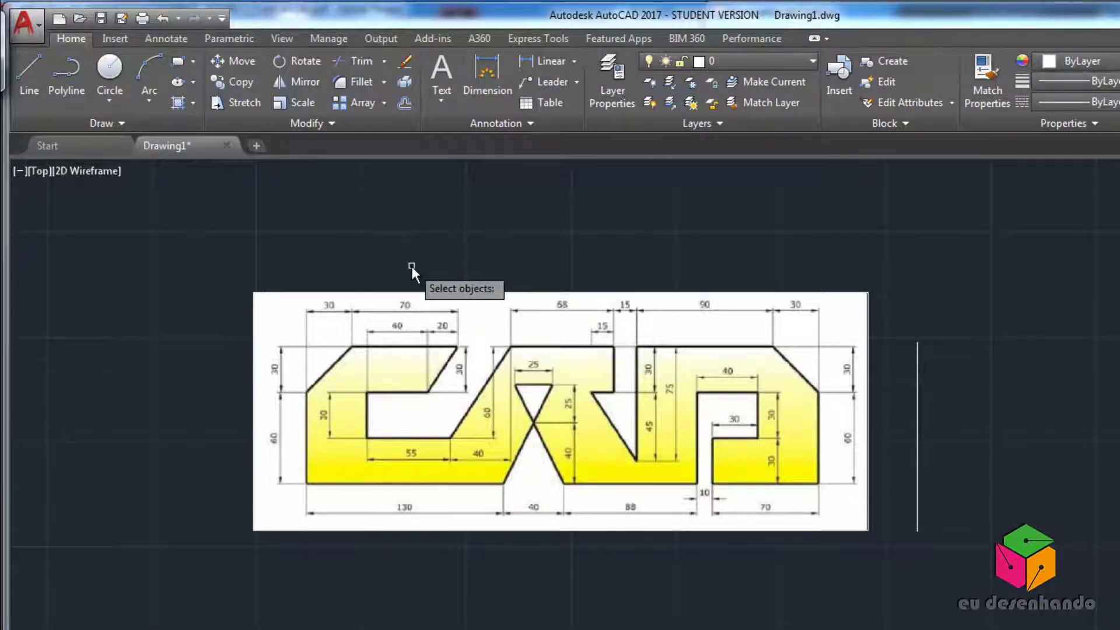
{"action": "left_click", "coordinate": [820, 232]}
{"action": "left_click", "coordinate": [425, 590]}
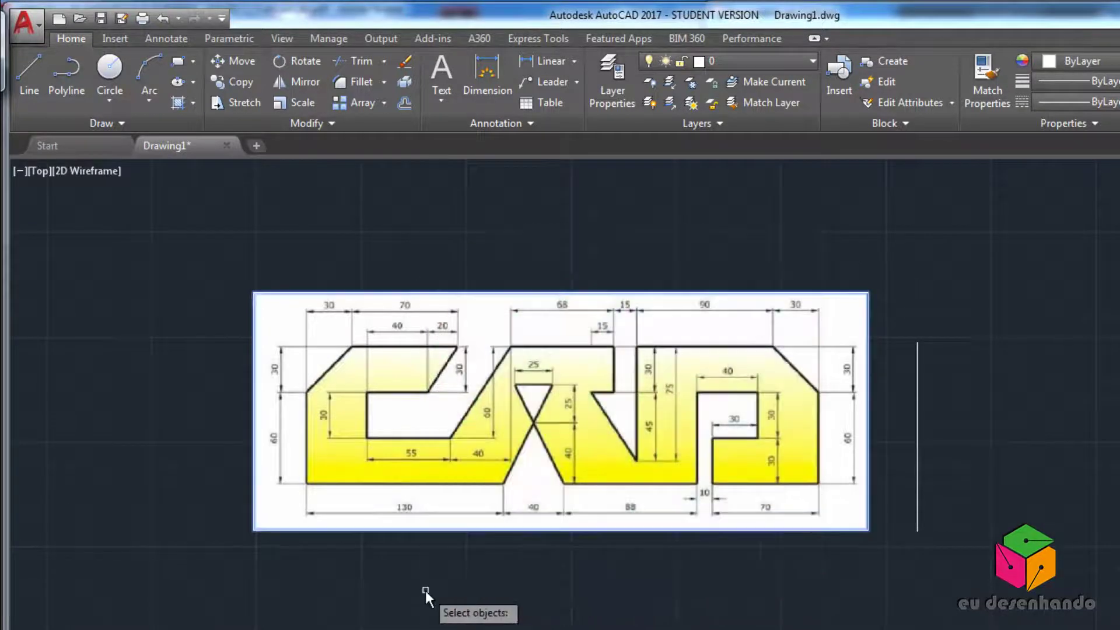
{"action": "key", "text": "Return"}
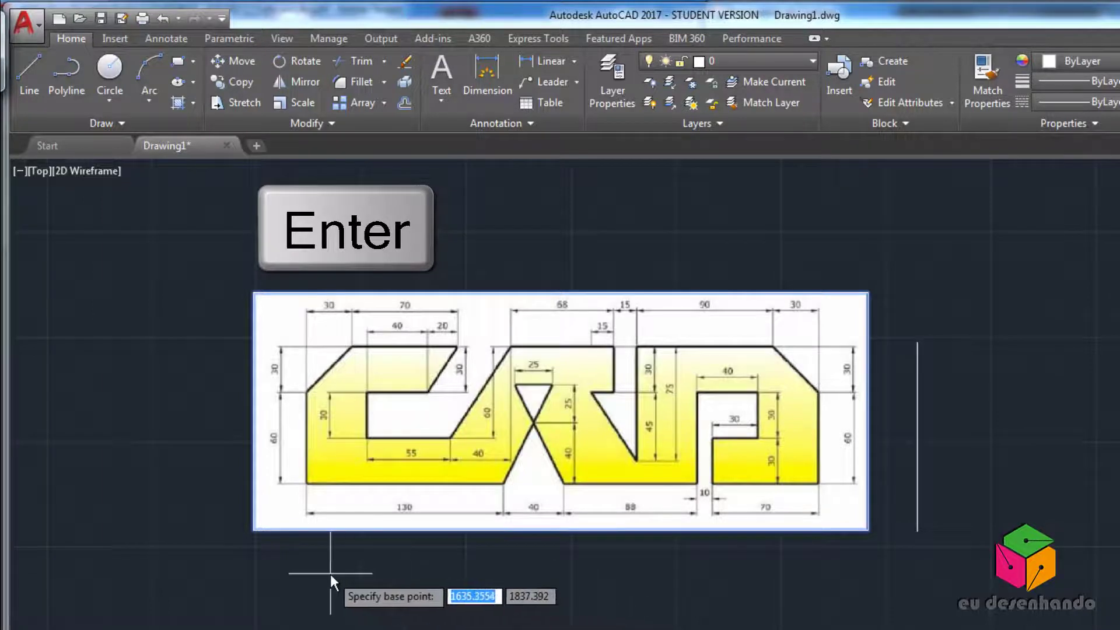
{"action": "left_click", "coordinate": [250, 533]}
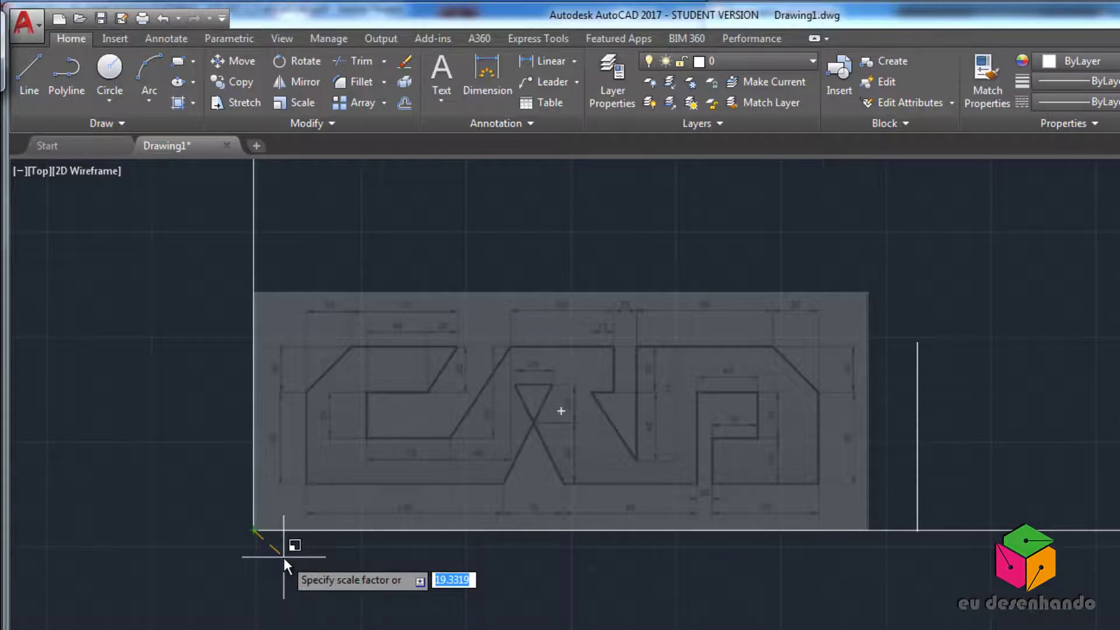
{"action": "type", "text": "0."}
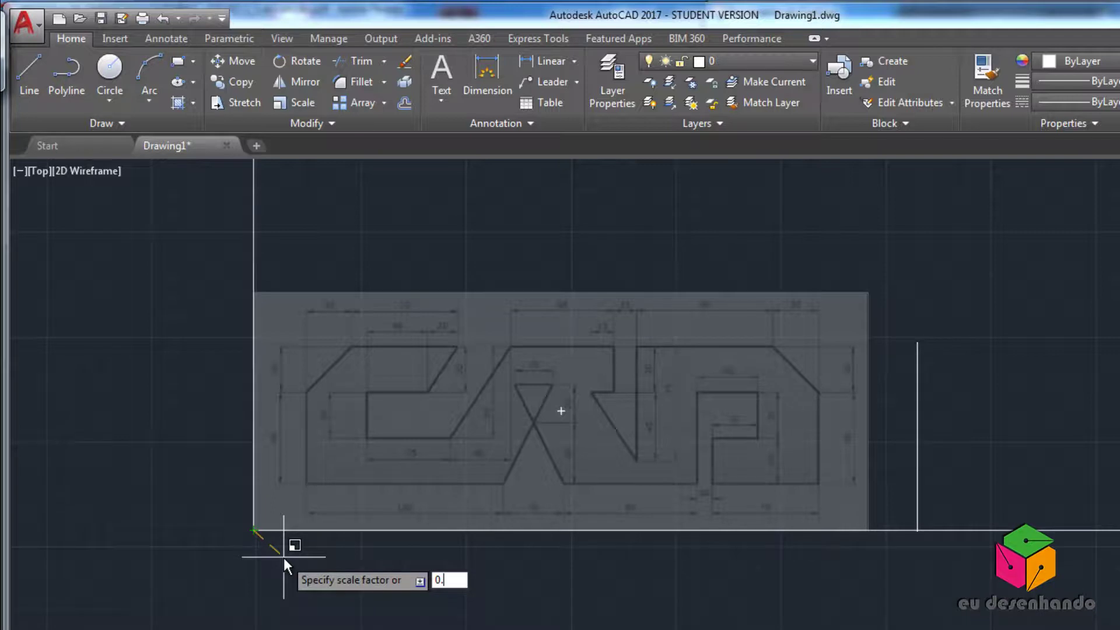
{"action": "type", "text": "8"}
{"action": "key", "text": "Return"}
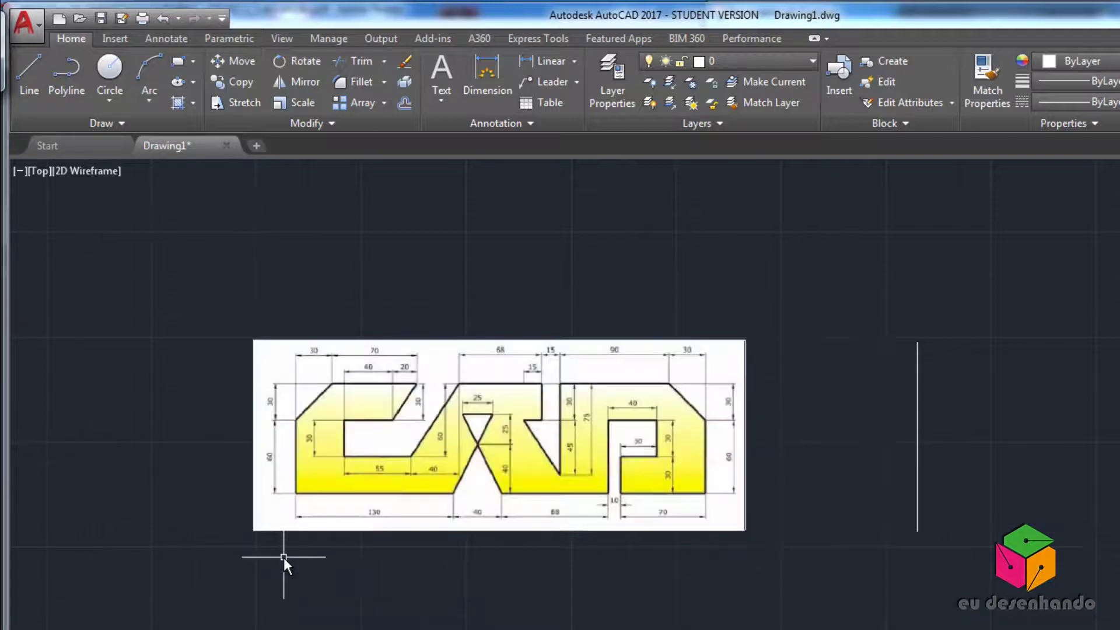
{"action": "key", "text": "Return"}
{"action": "left_click", "coordinate": [765, 295]}
{"action": "left_click", "coordinate": [542, 627]}
{"action": "key", "text": "Return"}
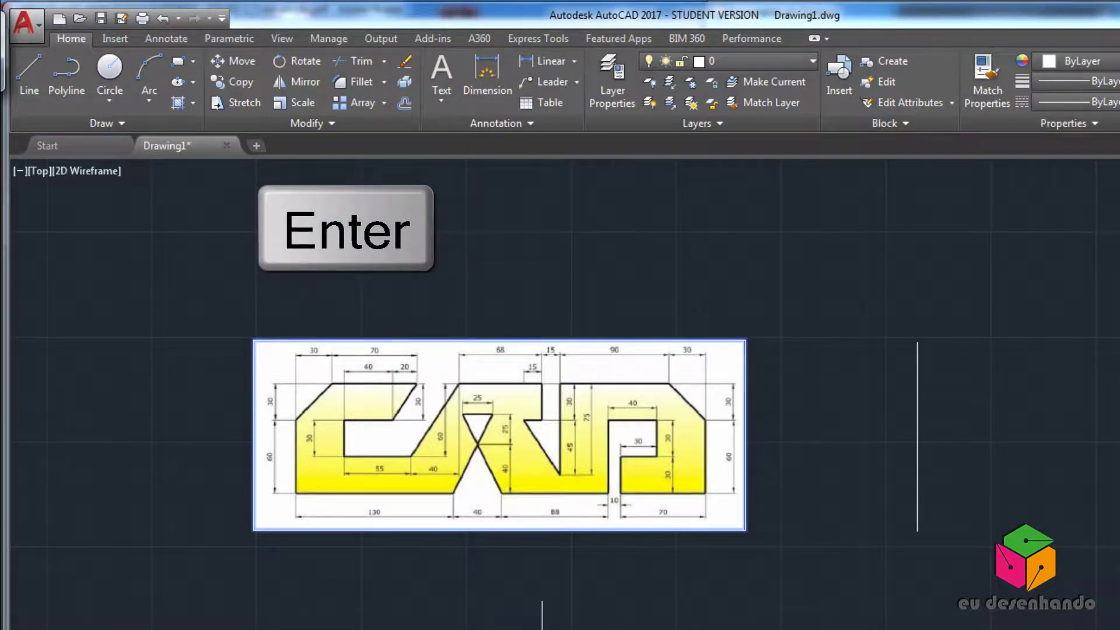
{"action": "left_click", "coordinate": [247, 528]}
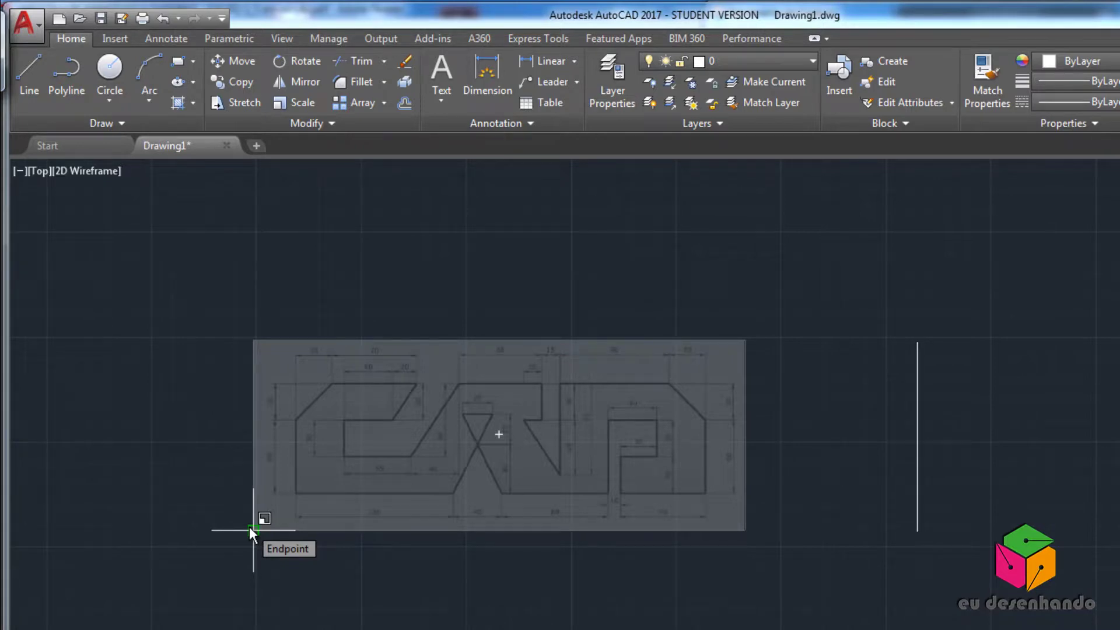
{"action": "type", "text": "1.5"}
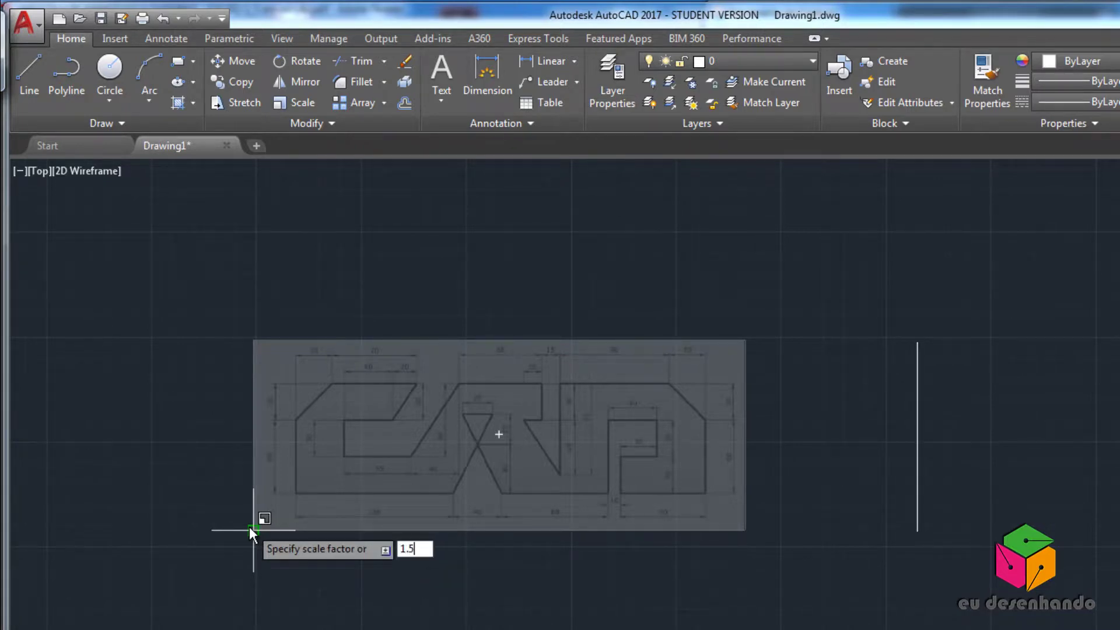
{"action": "key", "text": "Return"}
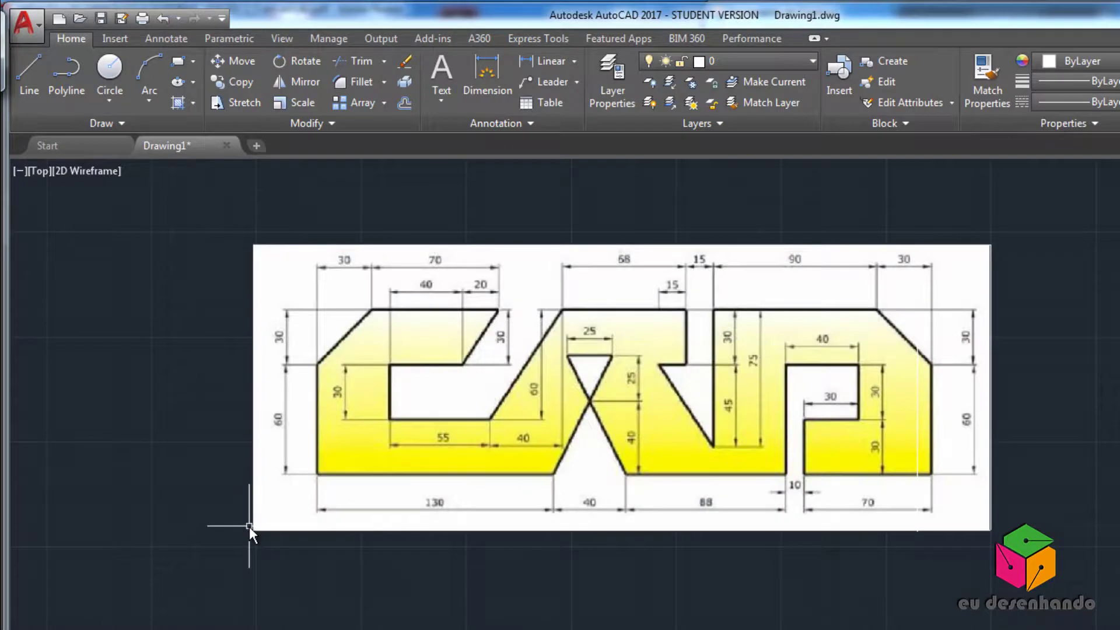
{"action": "key", "text": "ctrl+z"}
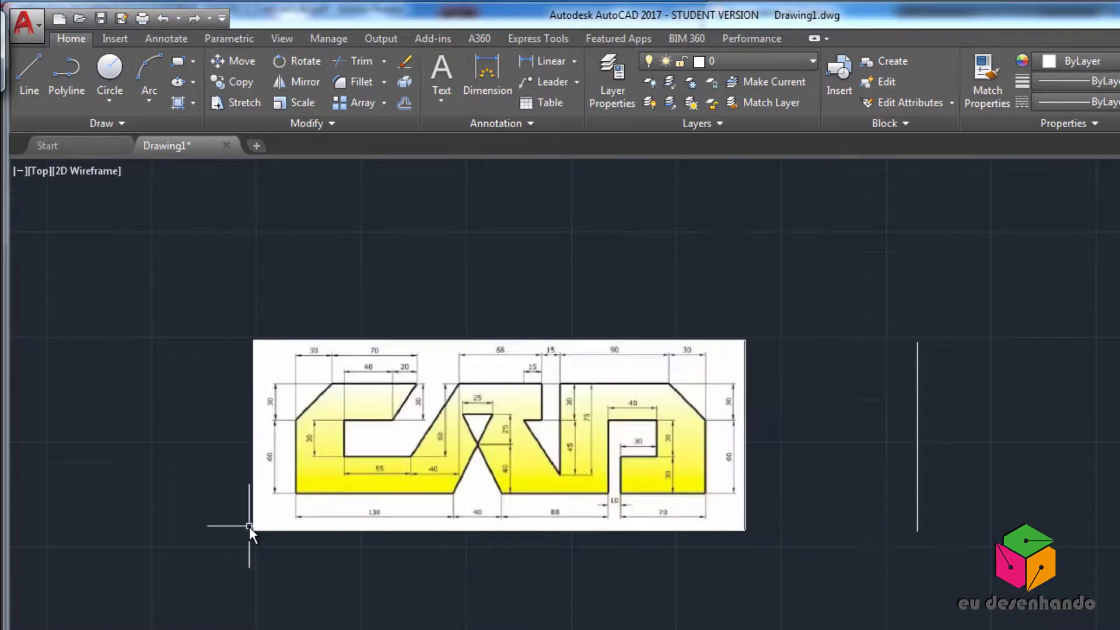